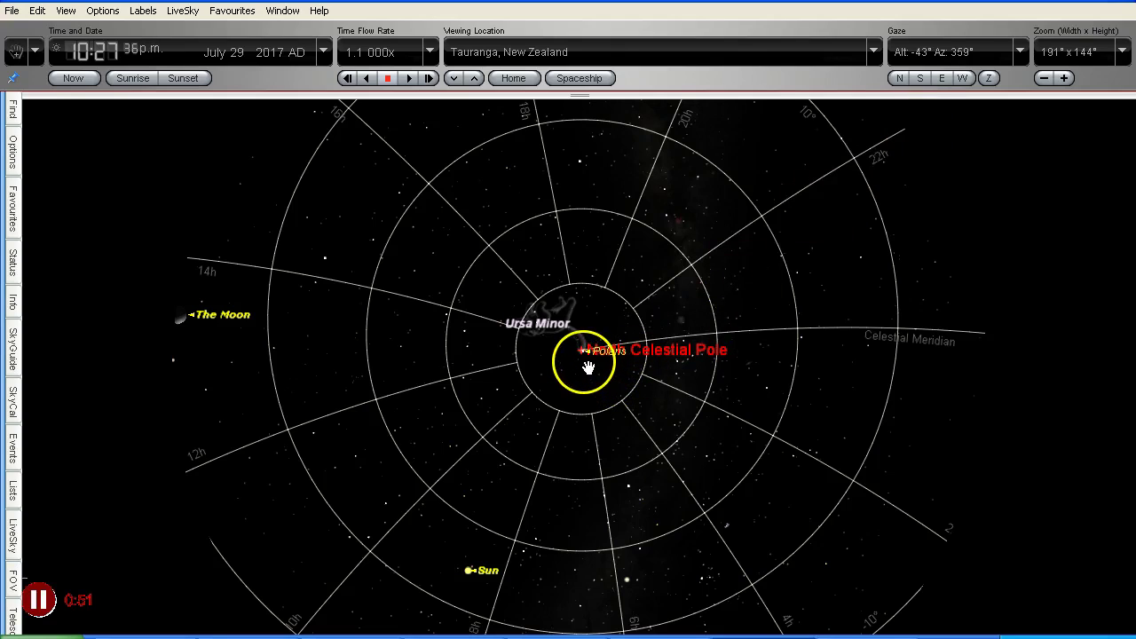
Step: Centre the sky from Tauranga, New Zealand on the North Celestial Pole near Polaris in Ursa Minor
mouse_move(588, 363)
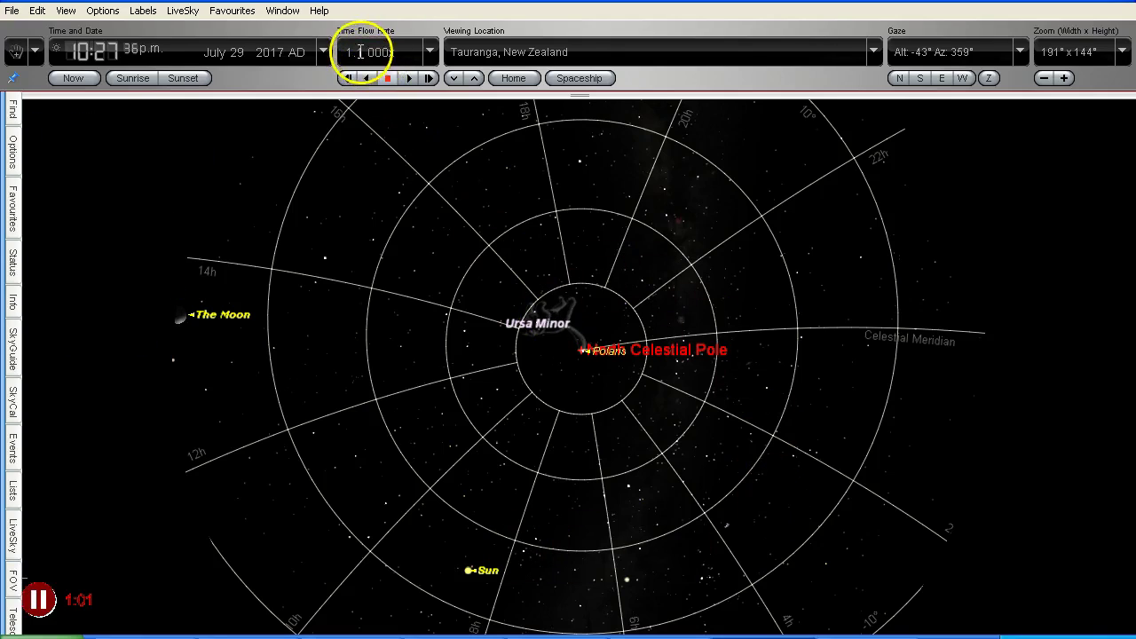
Step: Run time forward at 1,000x so the sky wheels around the North Celestial Pole
click(410, 79)
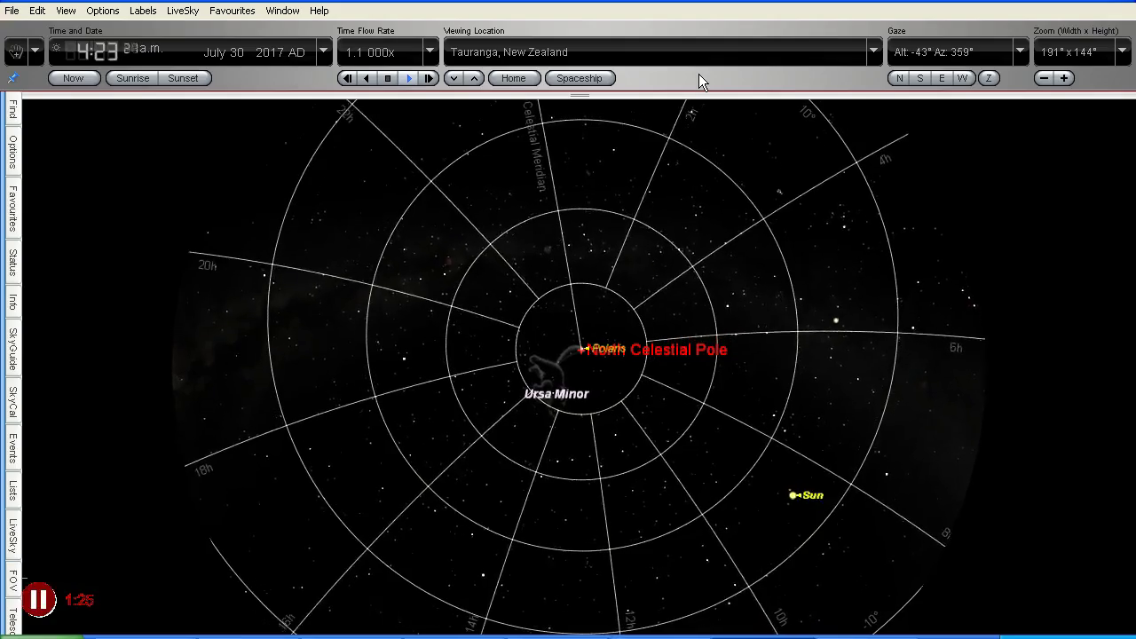
Step: Dismiss the HIP5372 star information and stop time at 9:43 p.m. on July 30
click(839, 282)
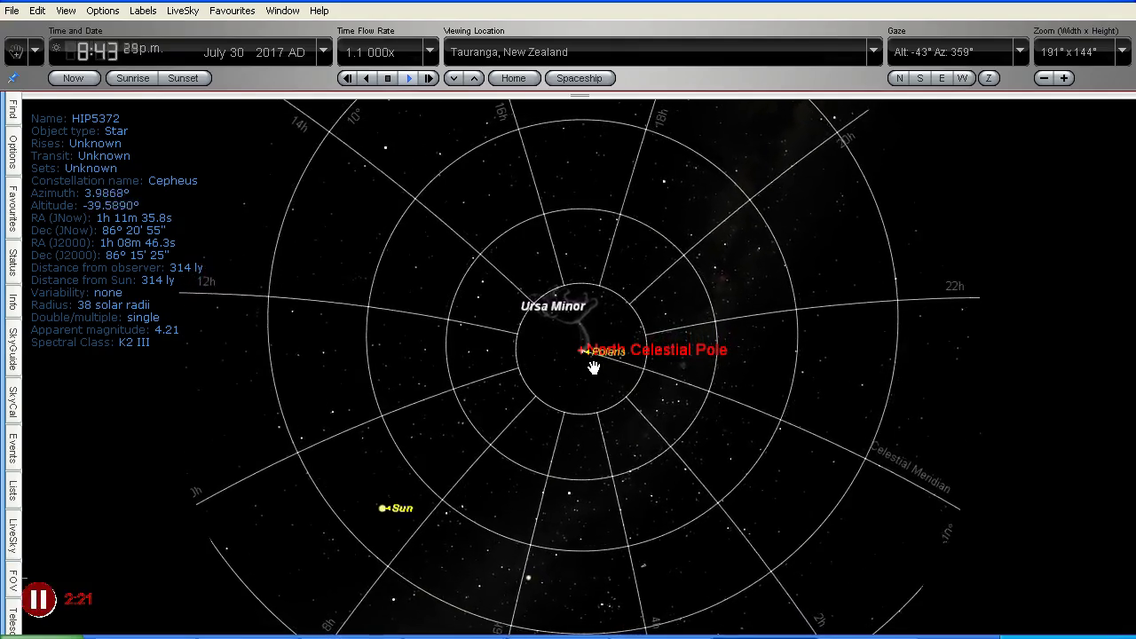
click(591, 368)
click(449, 145)
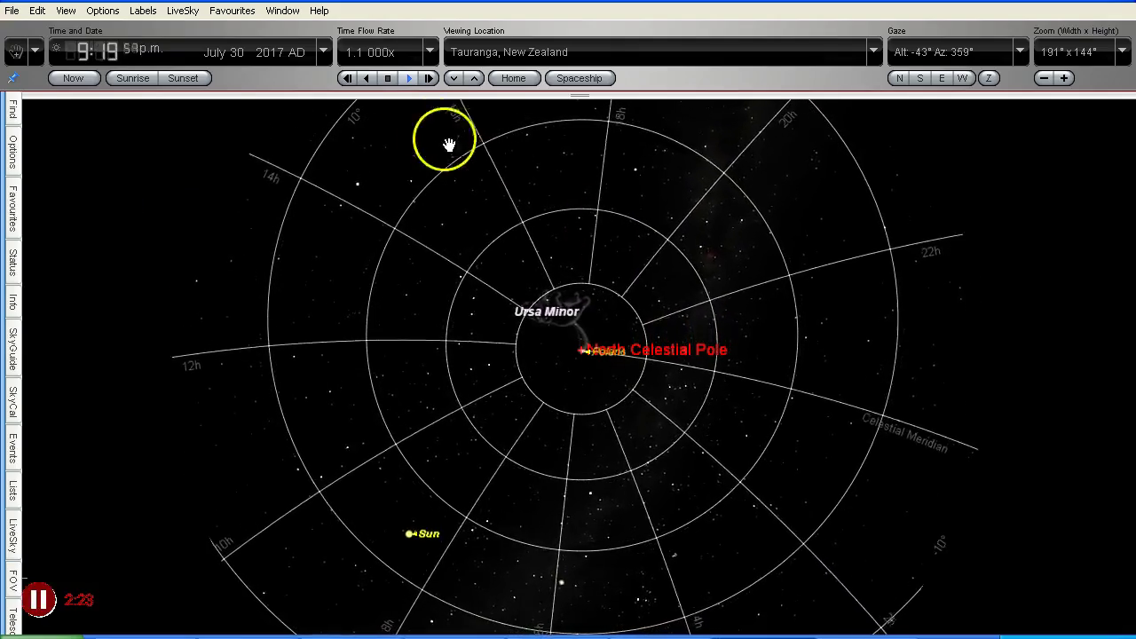
click(388, 78)
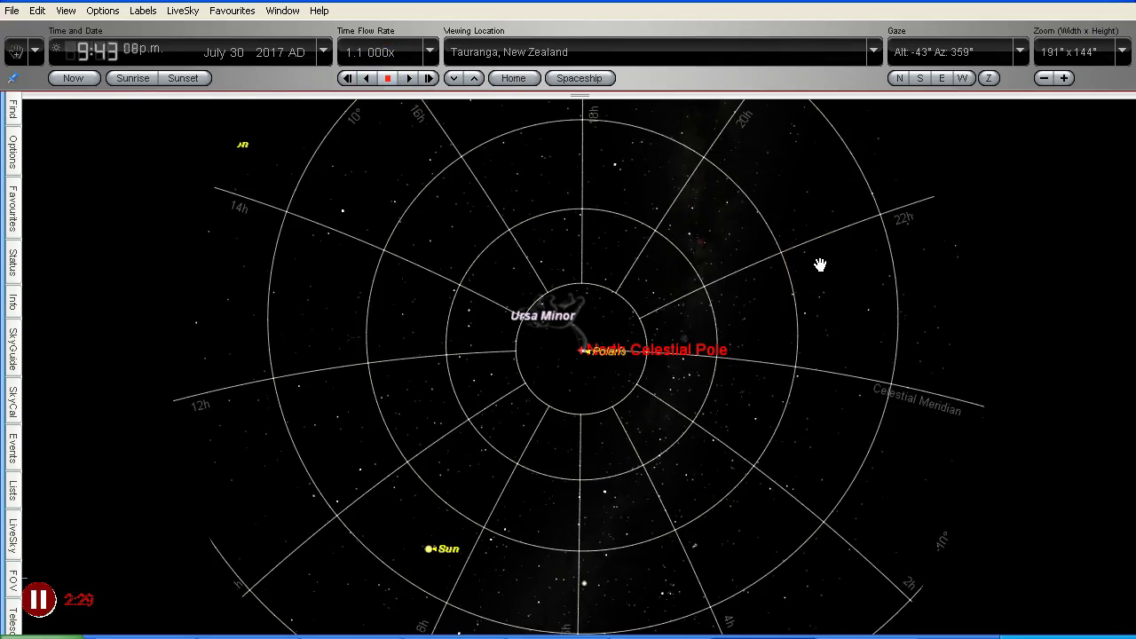
Step: Raise the gaze to the northern horizon, show the ground landscape, and zoom in closer
key(Up)
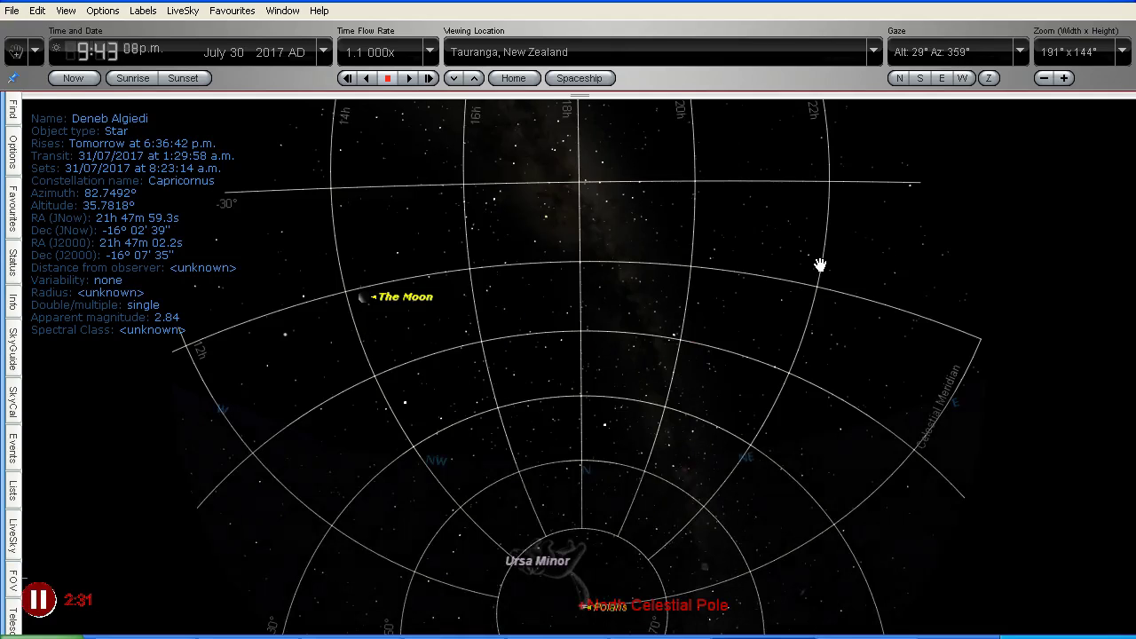
click(583, 529)
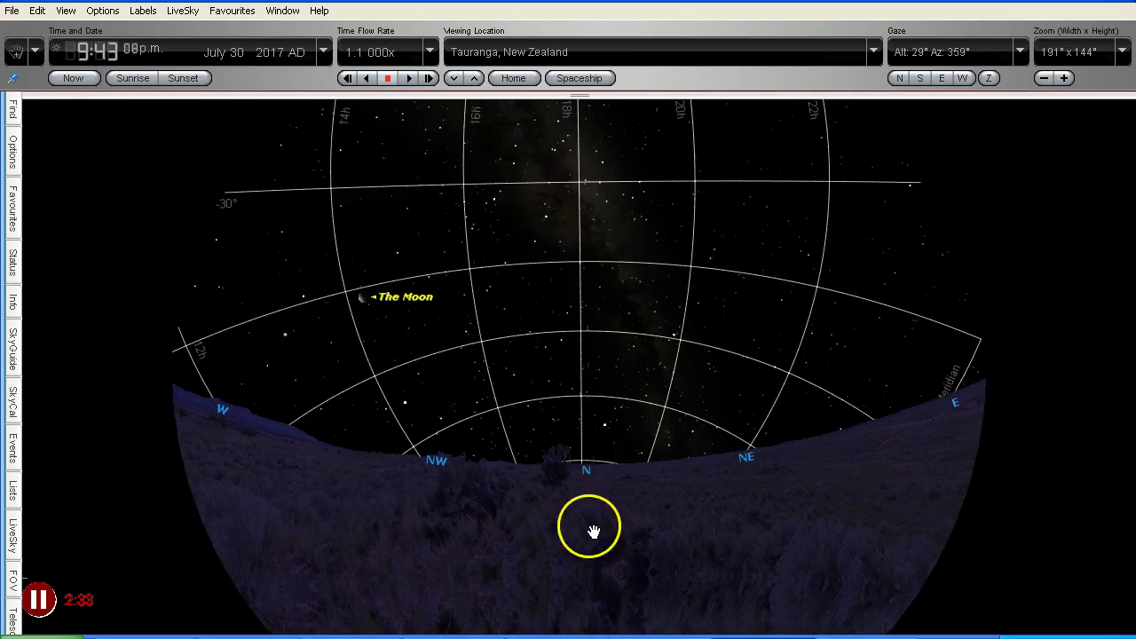
click(602, 531)
scroll(602, 531, up, 2)
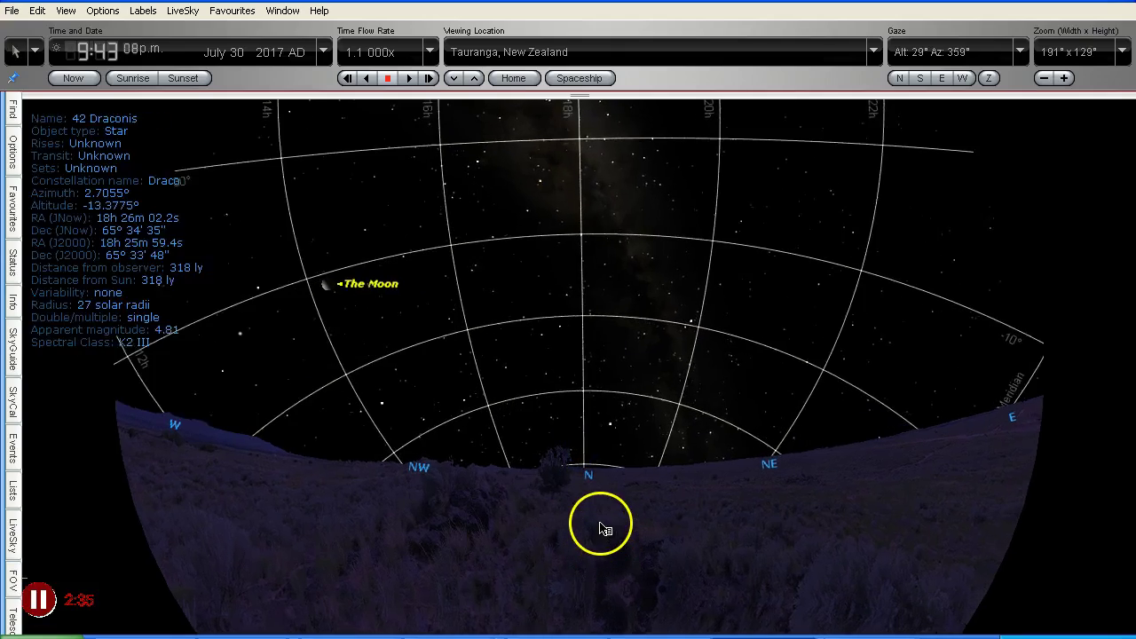
scroll(602, 531, up, 3)
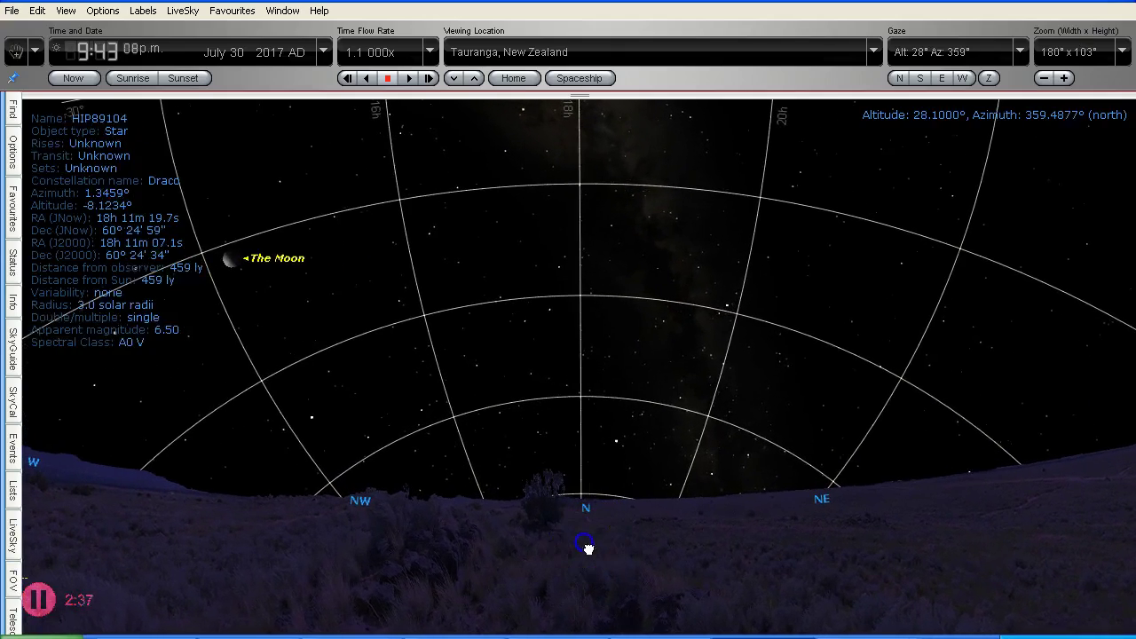
click(568, 554)
scroll(568, 554, up, 5)
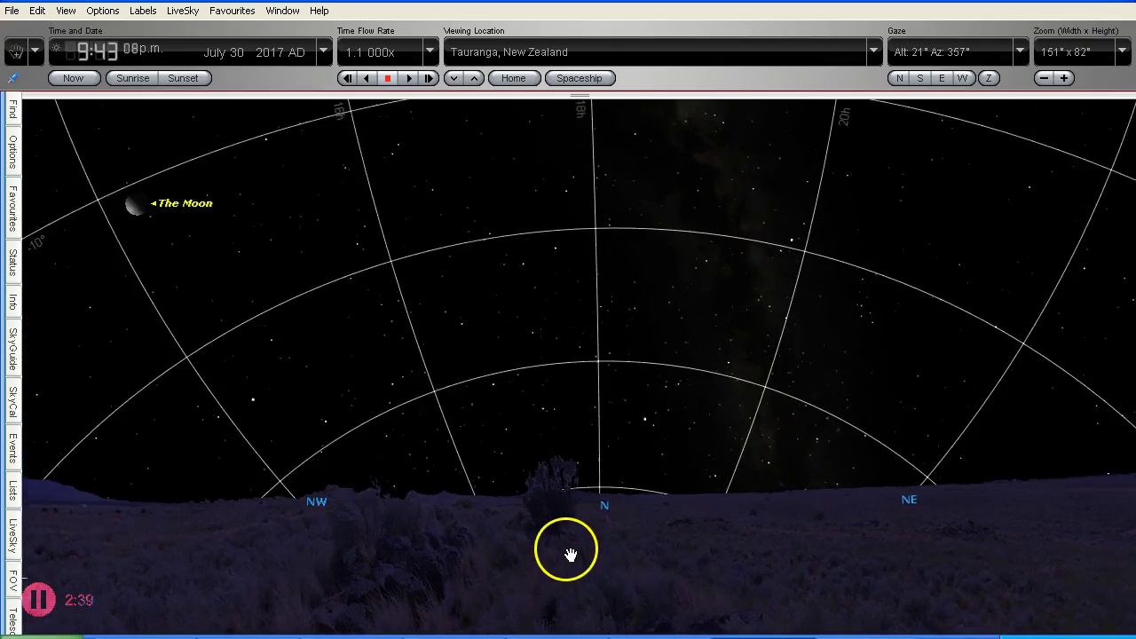
scroll(568, 554, up, 3)
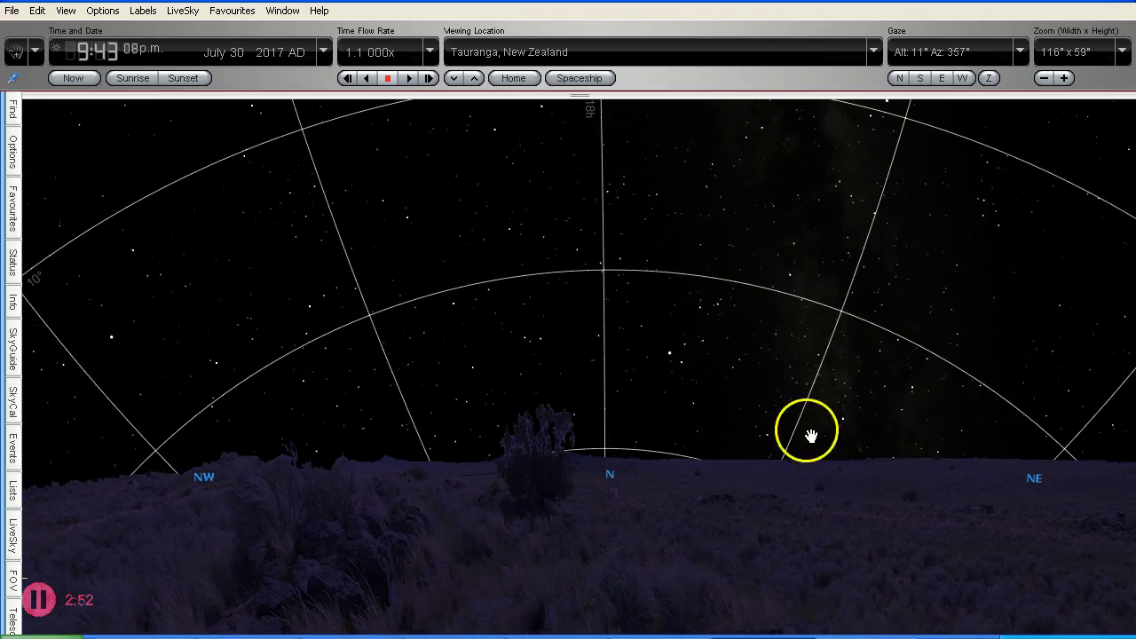
mouse_move(821, 395)
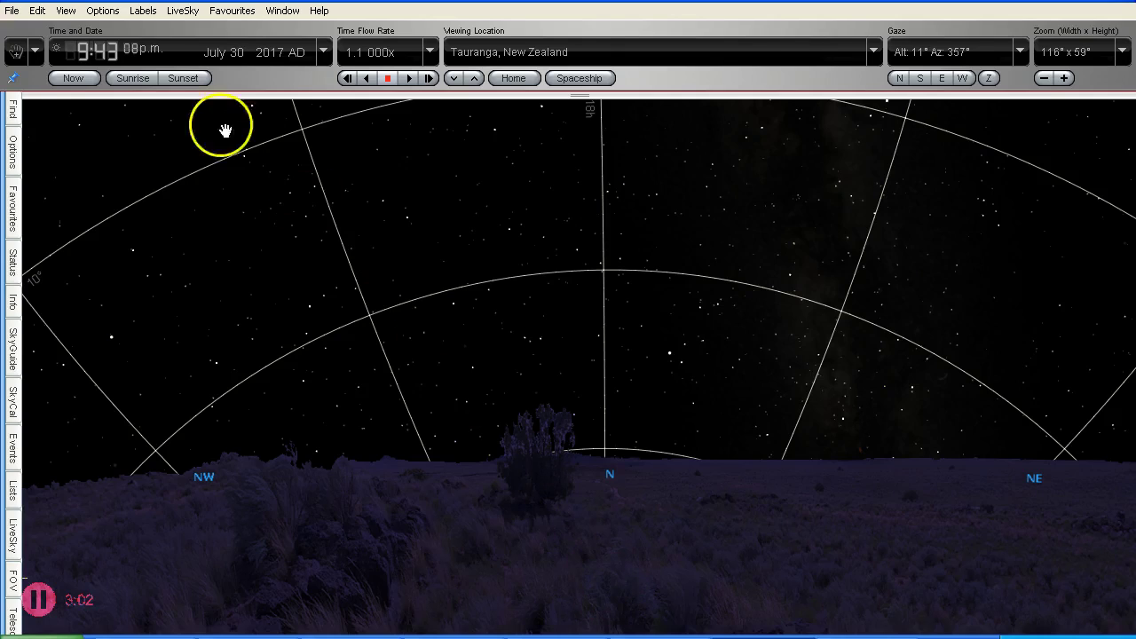
Step: Turn on the horizon line from View > Alt/Az Guides
click(66, 11)
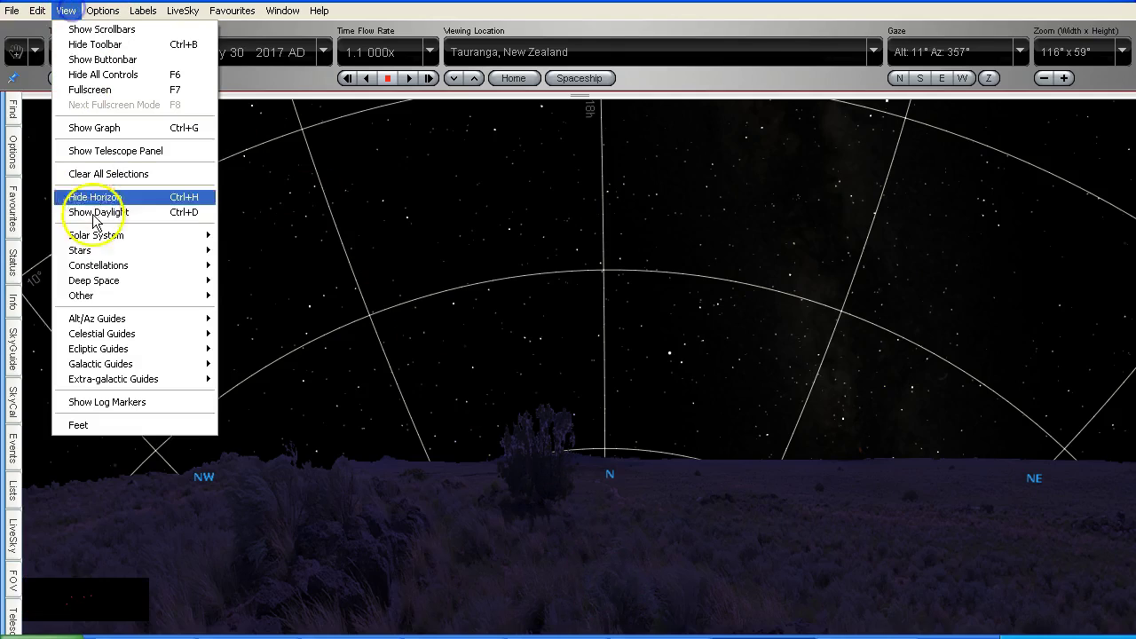
mouse_move(98, 319)
click(277, 318)
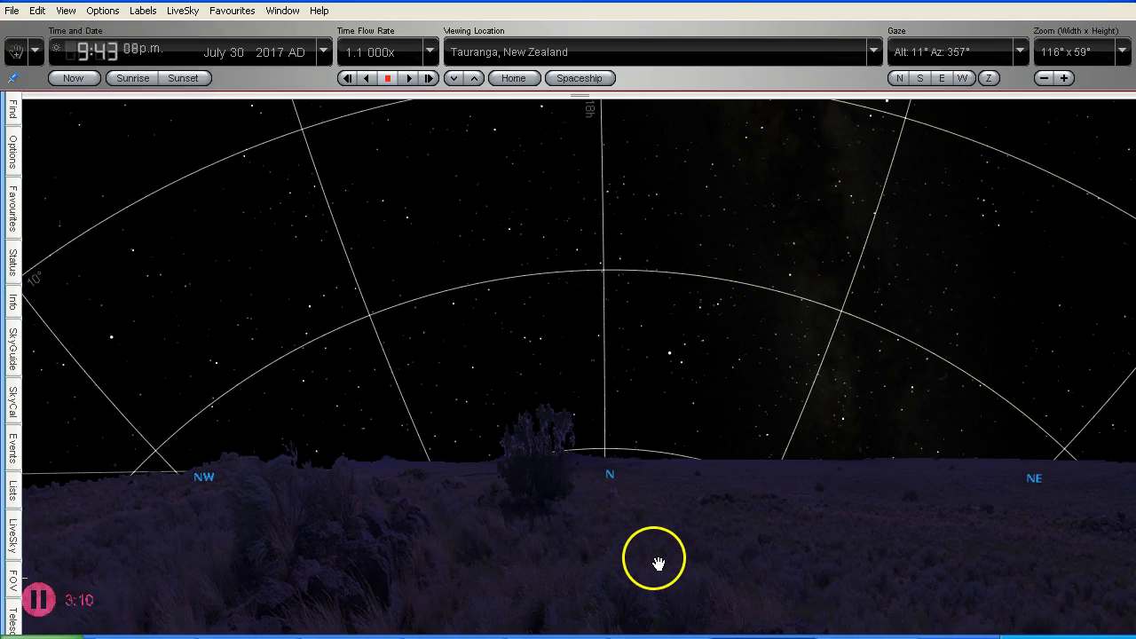
Step: Pan west past the Moon toward the southern sky and Crux, zooming out
drag(657, 564, 959, 555)
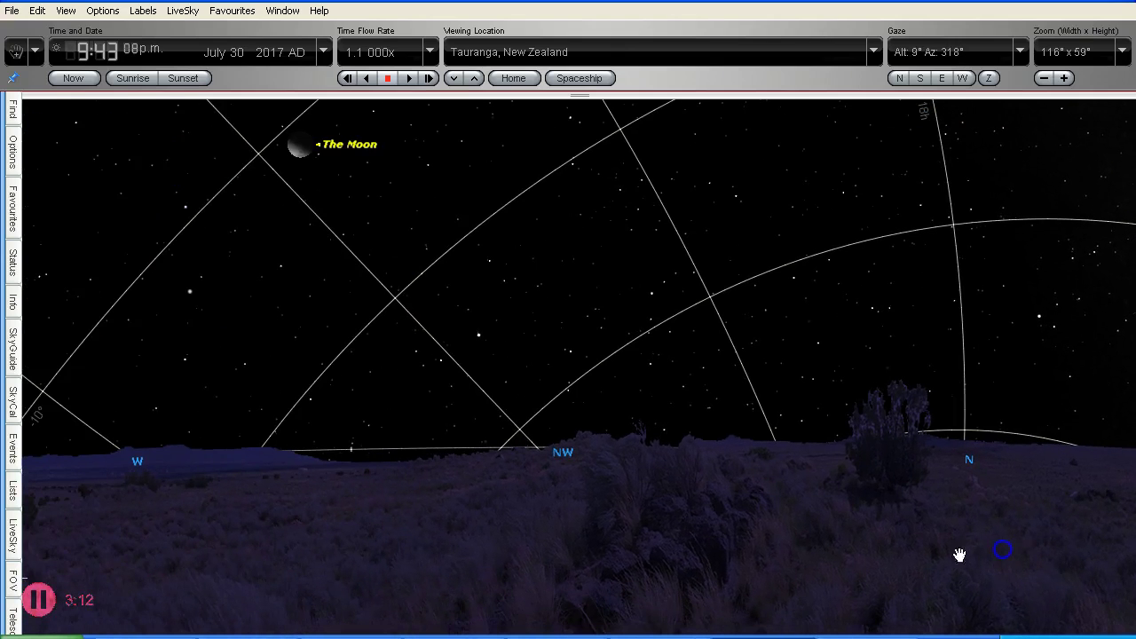
click(442, 552)
drag(383, 548, 799, 548)
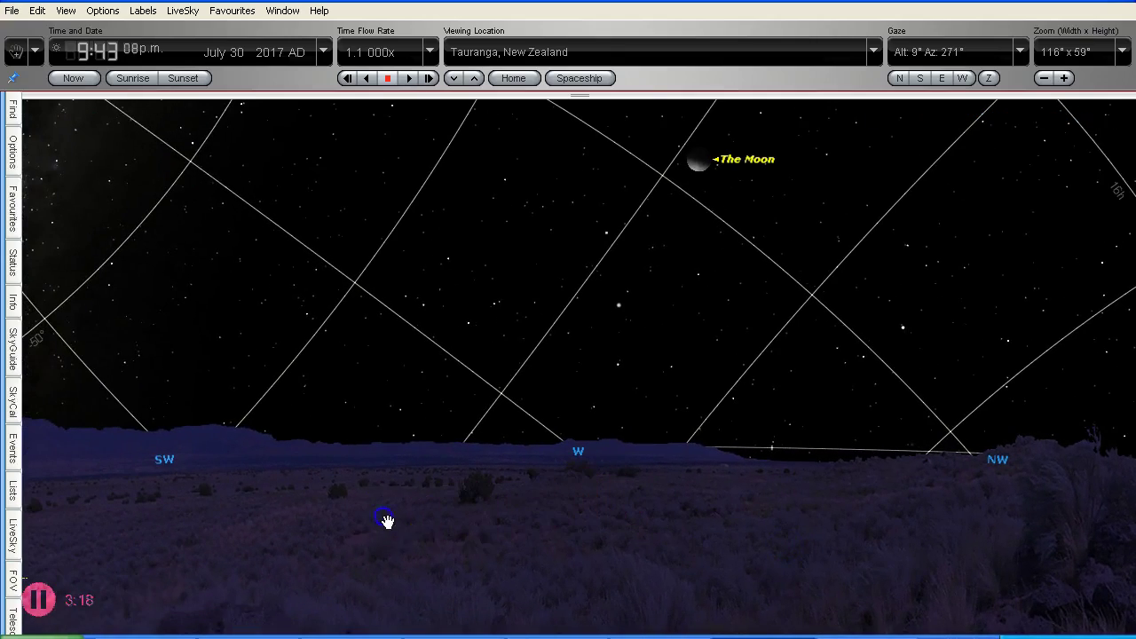
drag(385, 520, 666, 621)
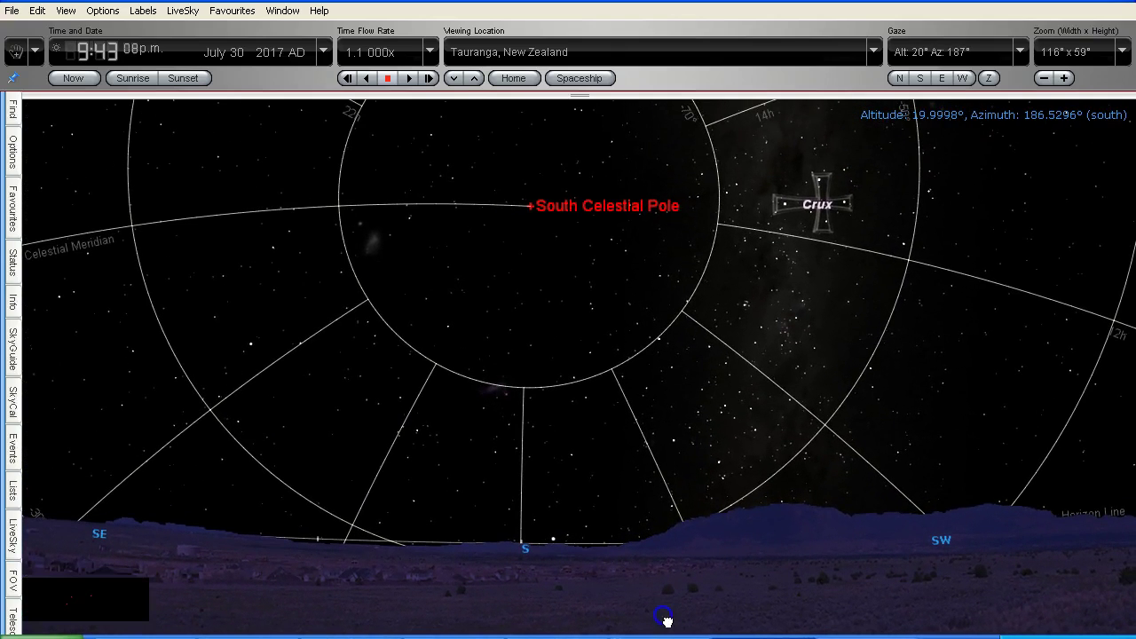
scroll(667, 621, down, 2)
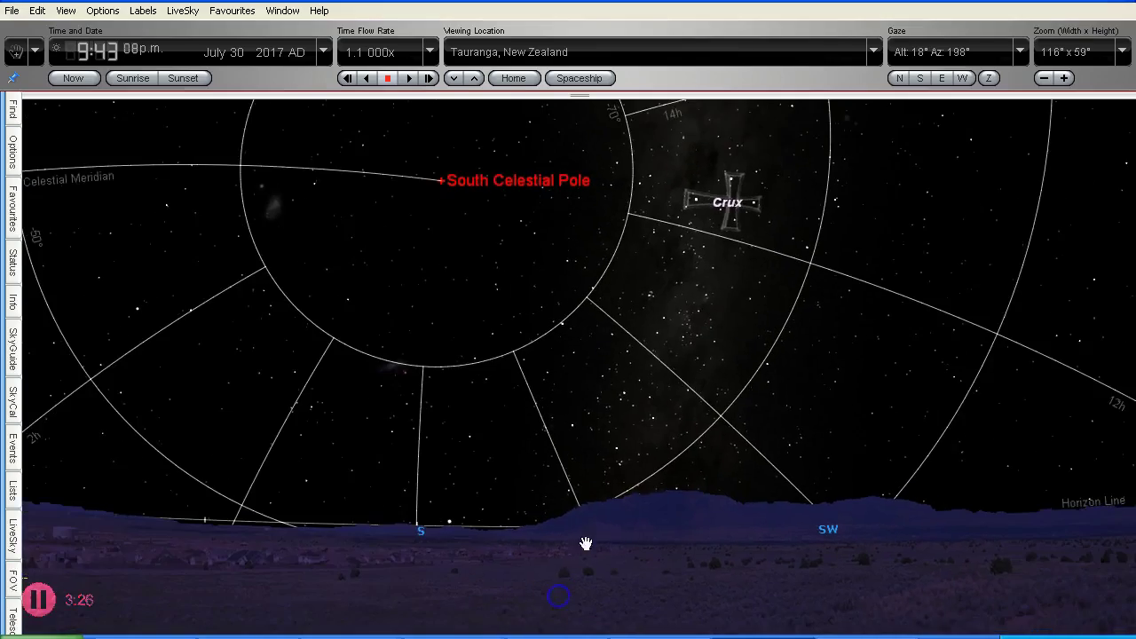
drag(622, 386, 610, 374)
scroll(604, 370, down, 4)
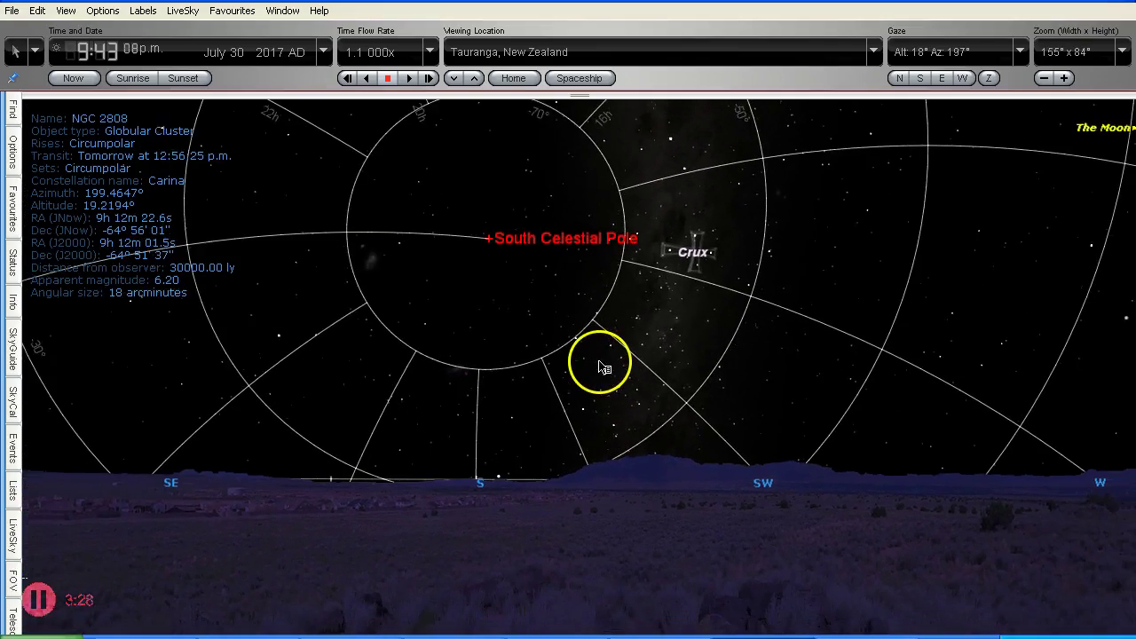
Step: Pan through north, east and past the South Celestial Pole back to due north
drag(773, 560, 475, 527)
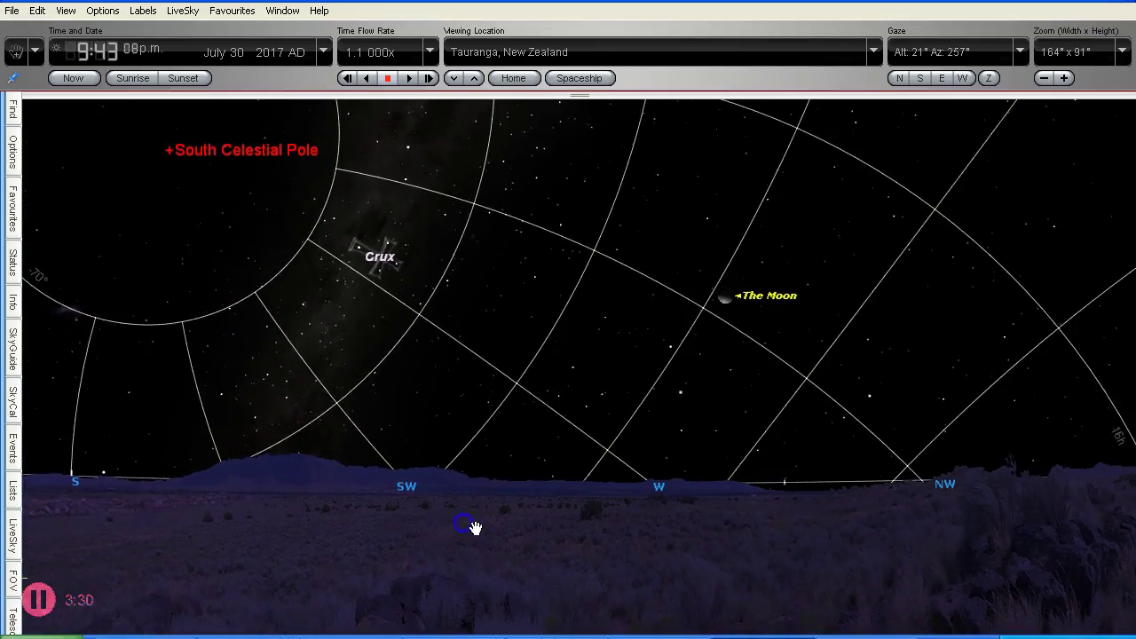
drag(813, 564, 594, 552)
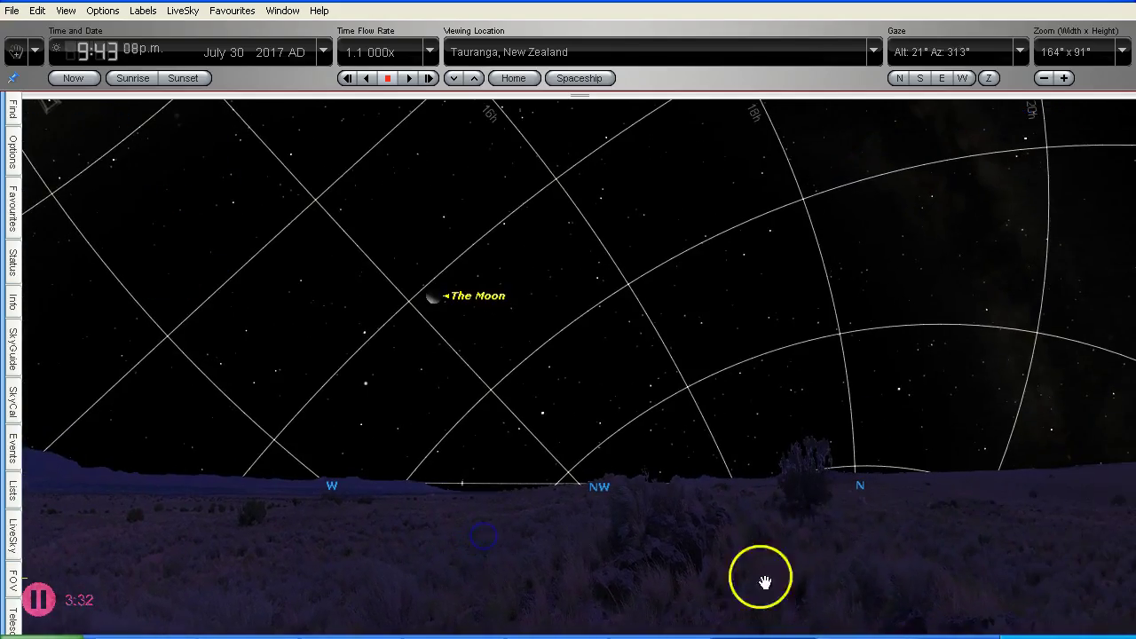
drag(761, 578, 632, 568)
drag(908, 568, 484, 544)
drag(857, 545, 445, 509)
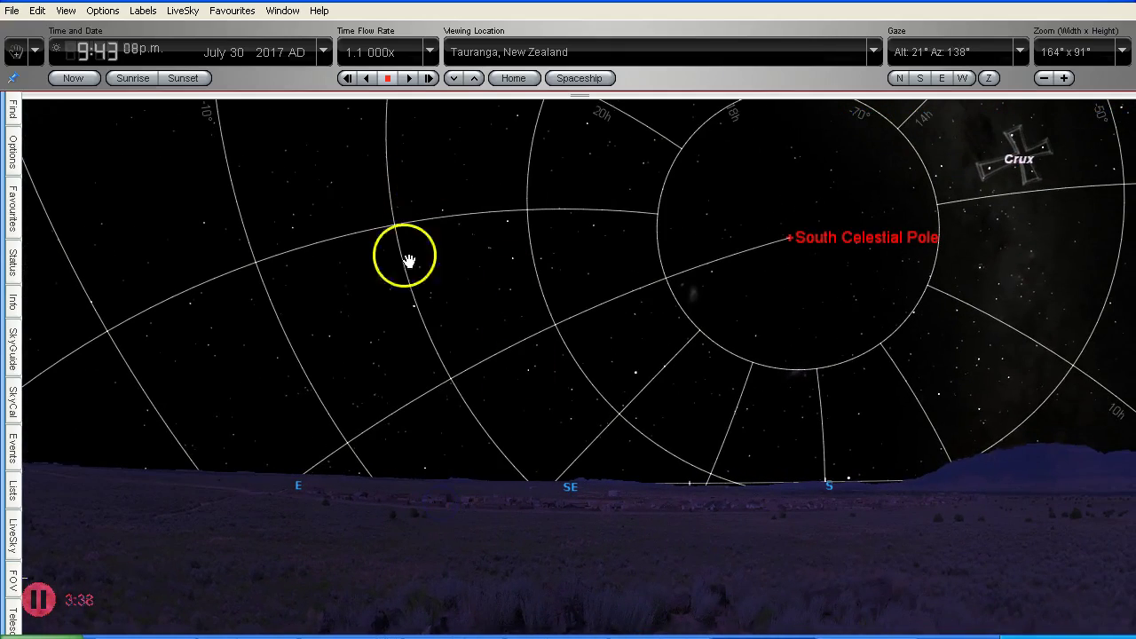
drag(854, 581, 497, 543)
drag(909, 595, 766, 568)
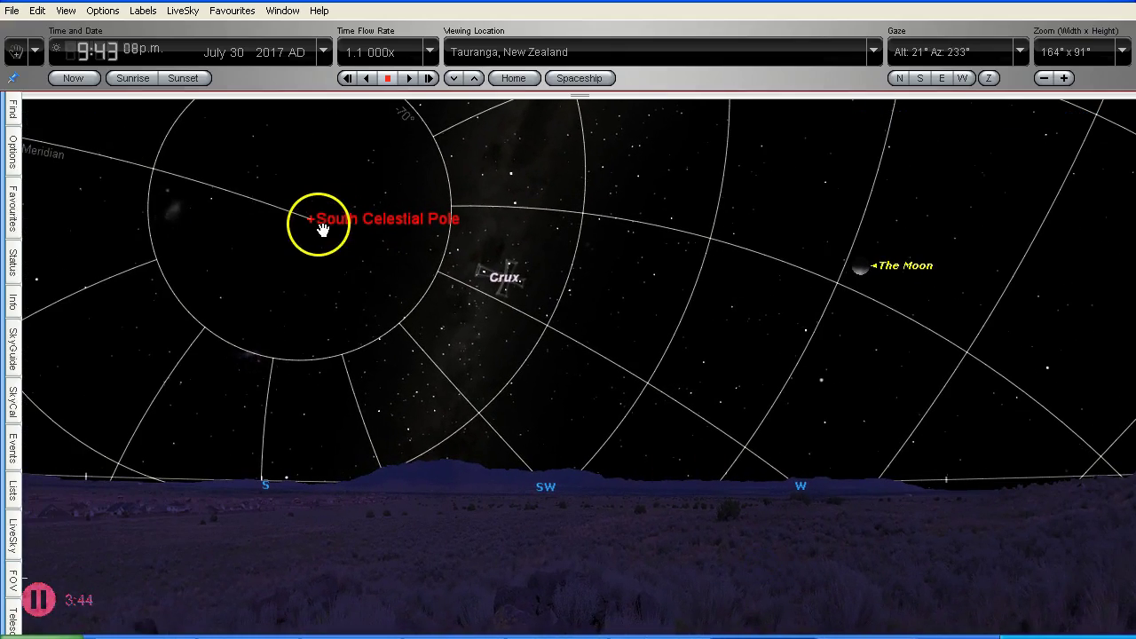
drag(871, 549, 426, 506)
drag(945, 570, 666, 534)
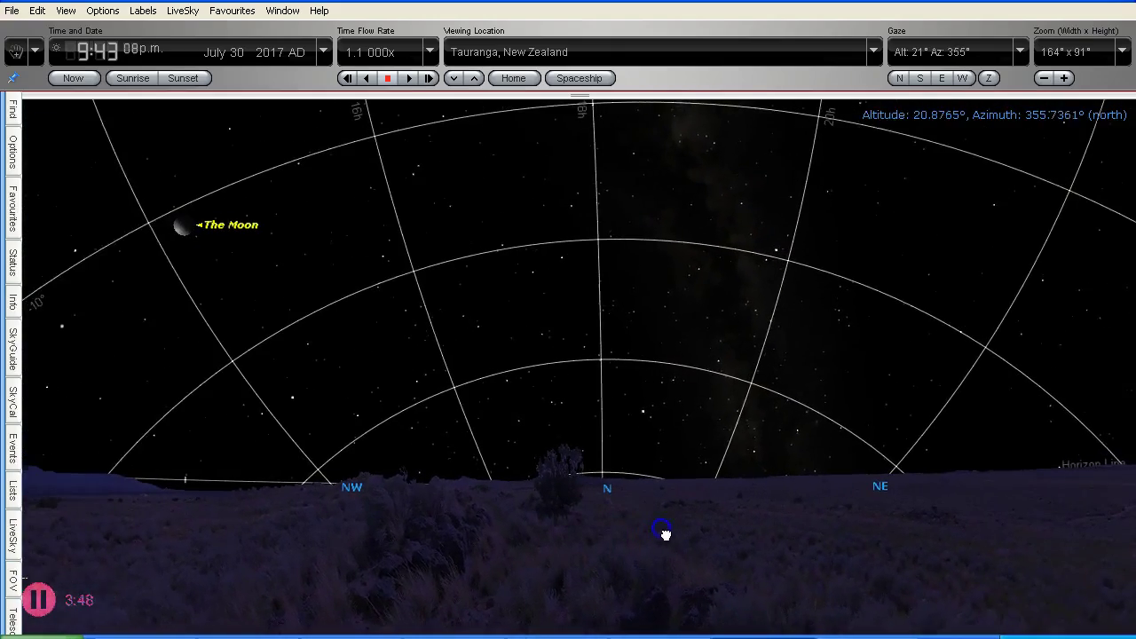
Step: Recentre the view on due north and dismiss the 64 Draconis information
click(644, 583)
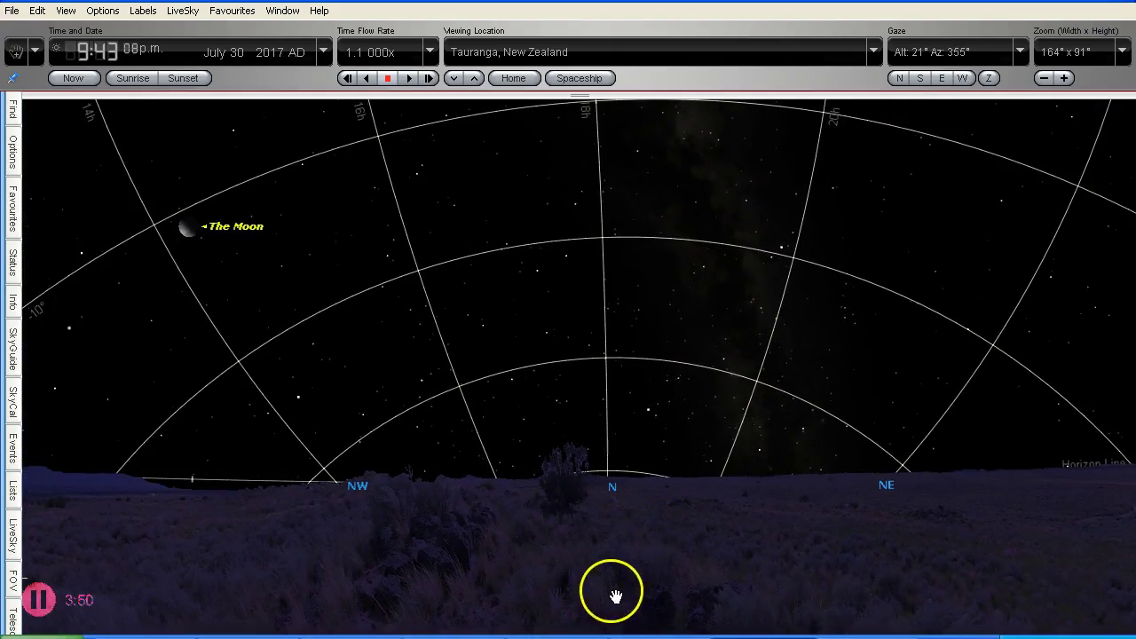
drag(633, 588, 622, 591)
click(698, 573)
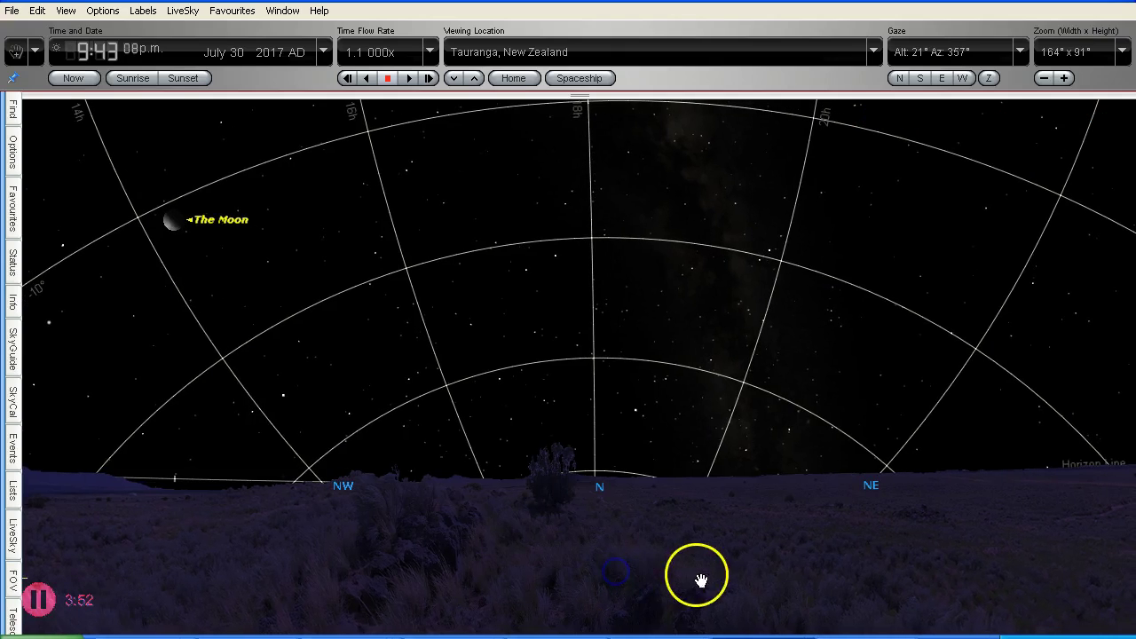
mouse_move(675, 578)
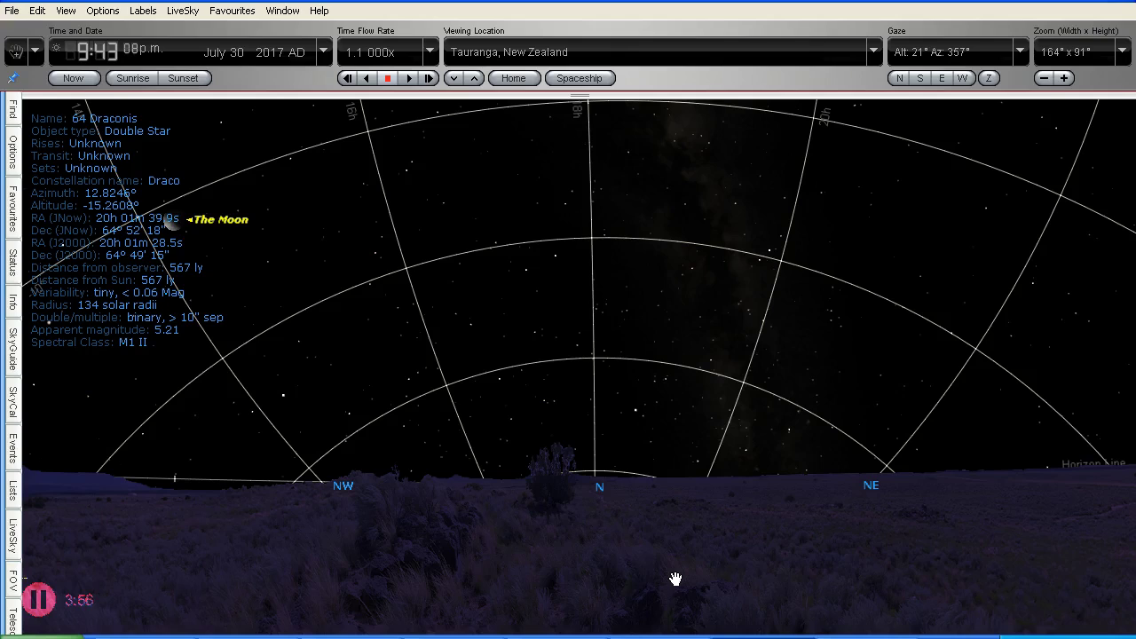
click(595, 547)
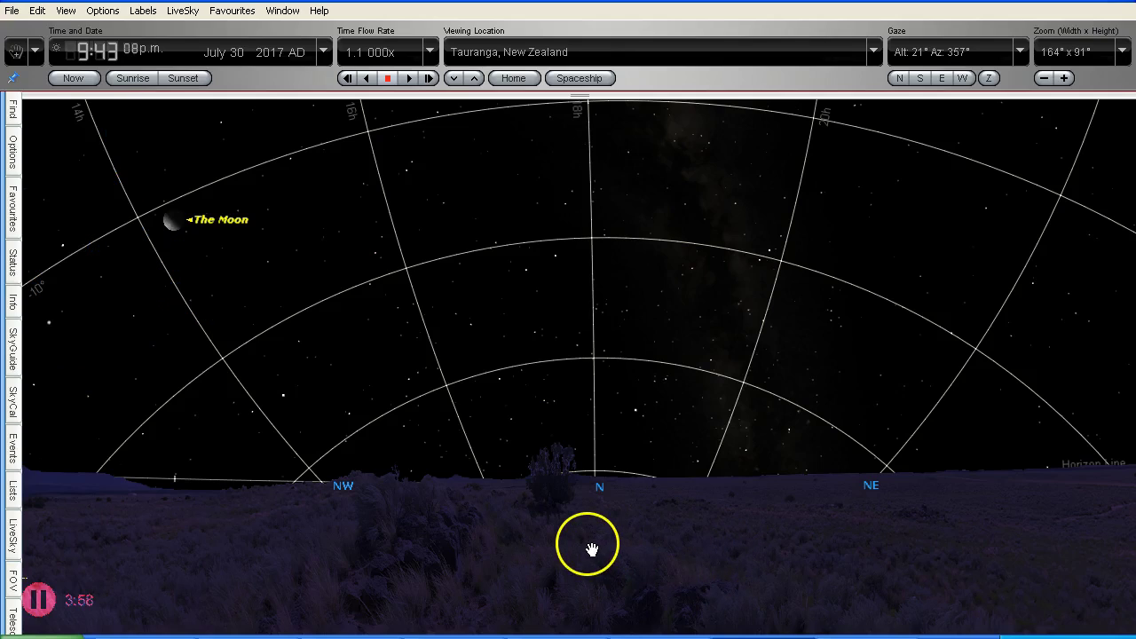
mouse_move(612, 554)
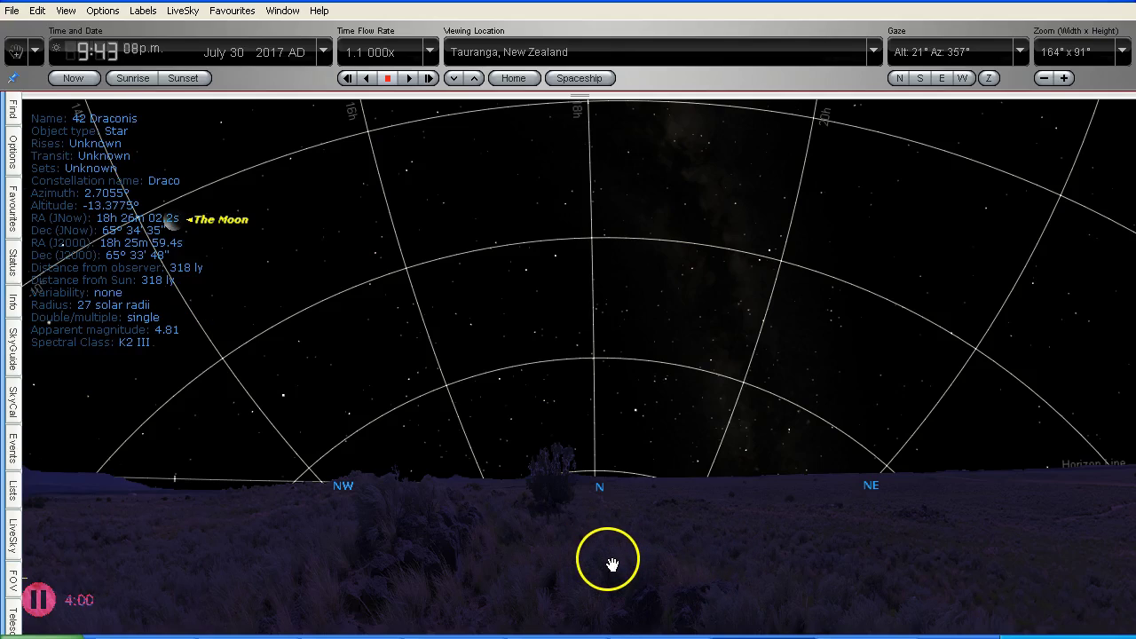
mouse_move(613, 595)
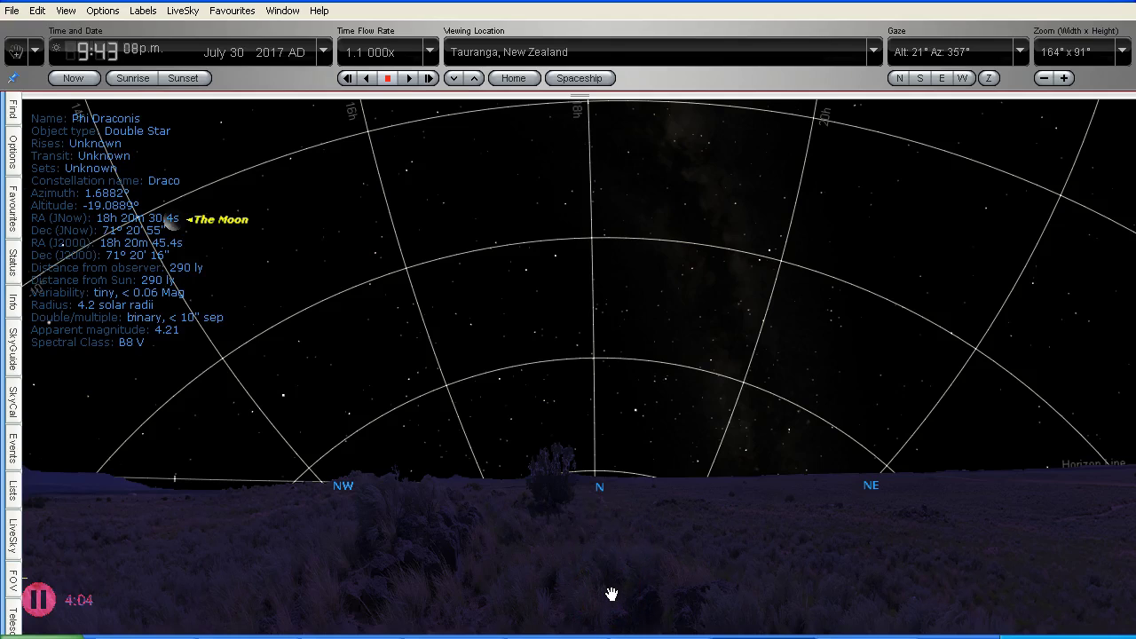
Step: Make the ground landscape transparent and turn the view toward the northeast and east
key(t)
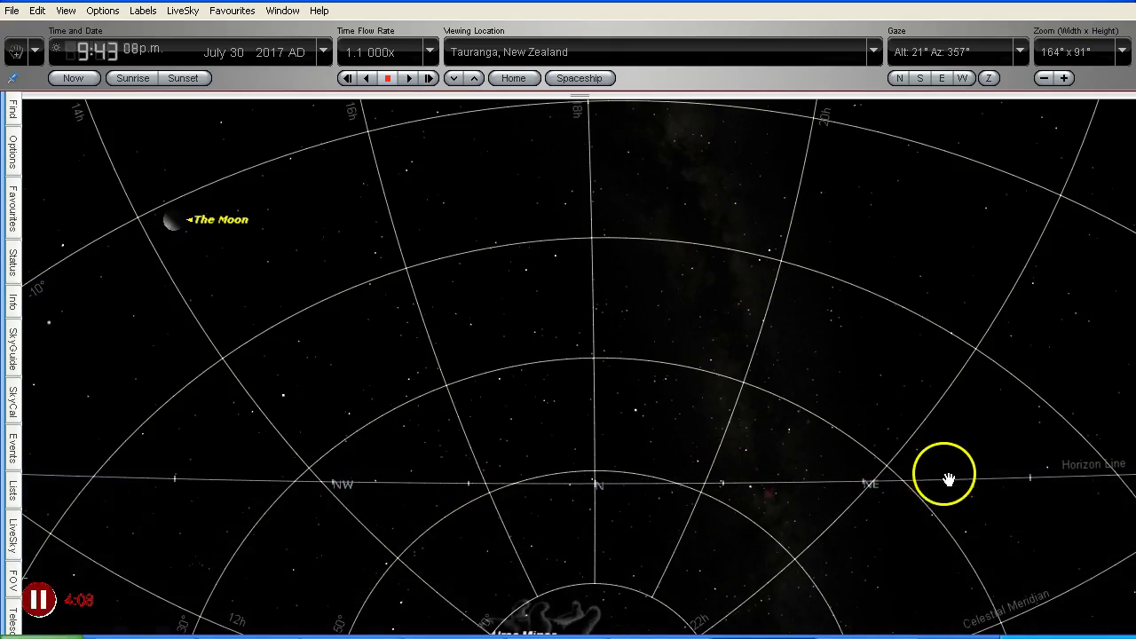
drag(870, 527, 524, 515)
drag(1015, 525, 466, 495)
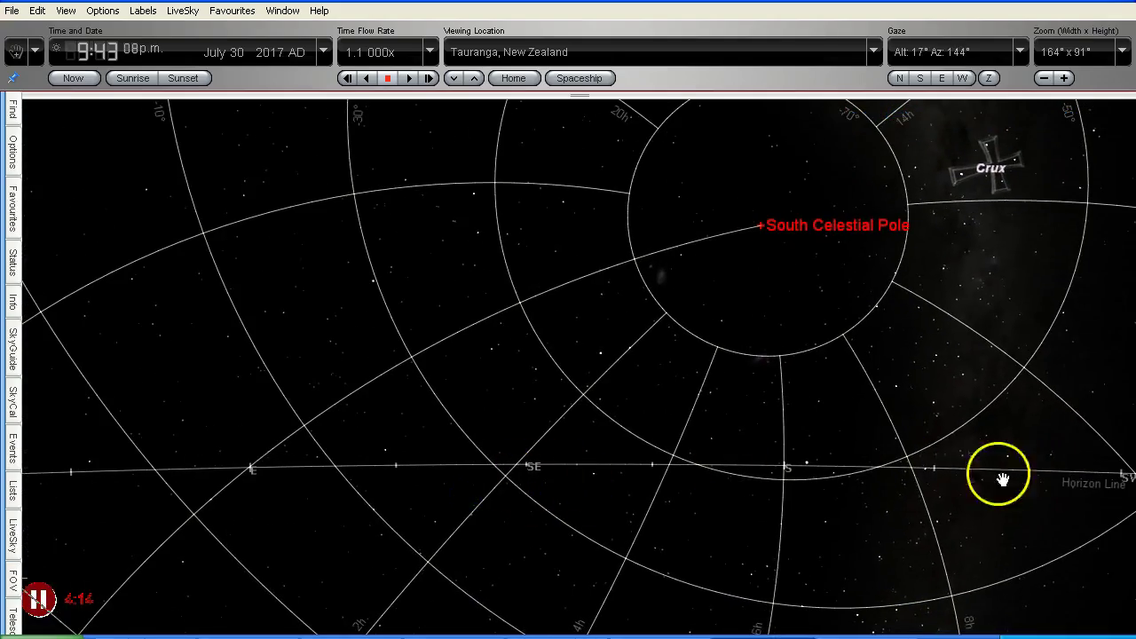
Step: Turn the view from south westward past the Moon to north, raising the northern horizon
drag(1007, 524, 576, 511)
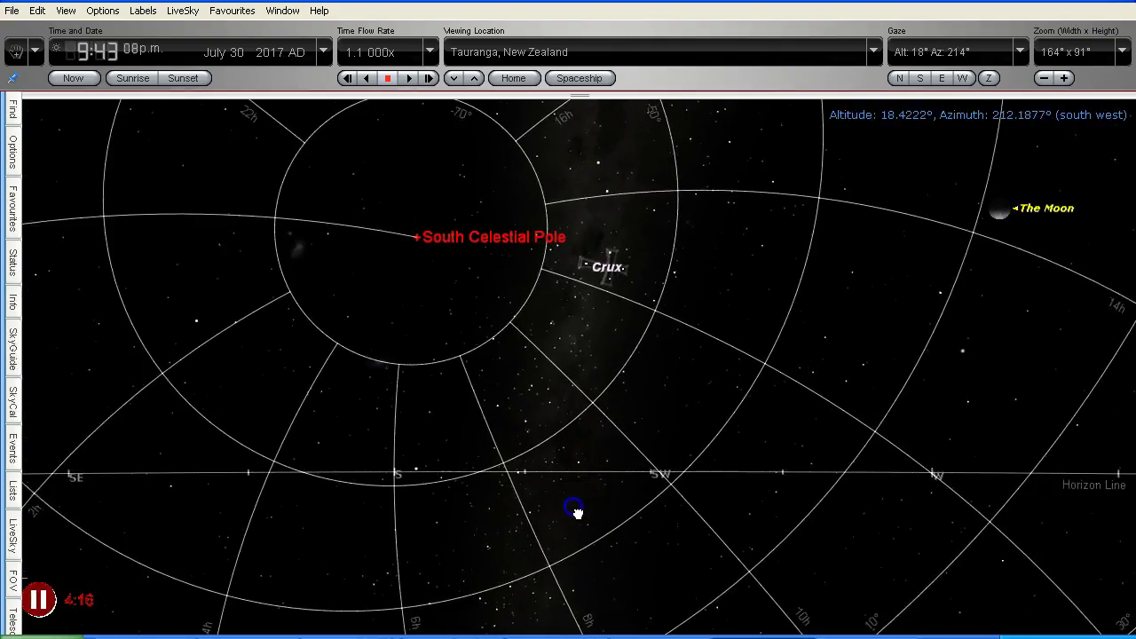
drag(919, 527, 790, 506)
drag(723, 507, 635, 382)
click(619, 527)
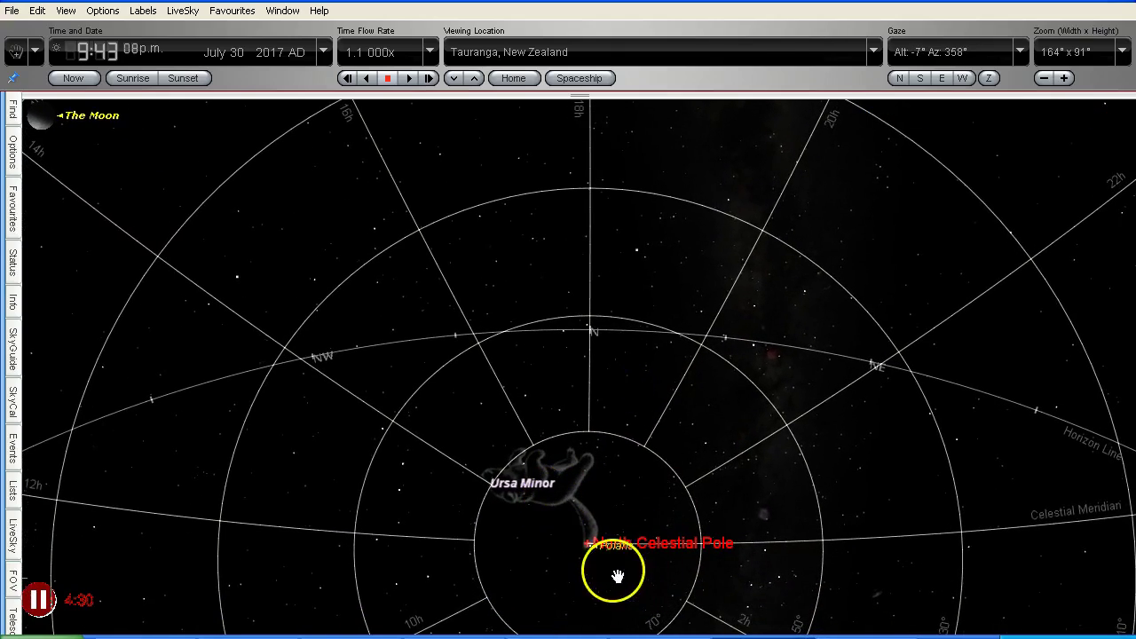
drag(666, 451, 669, 571)
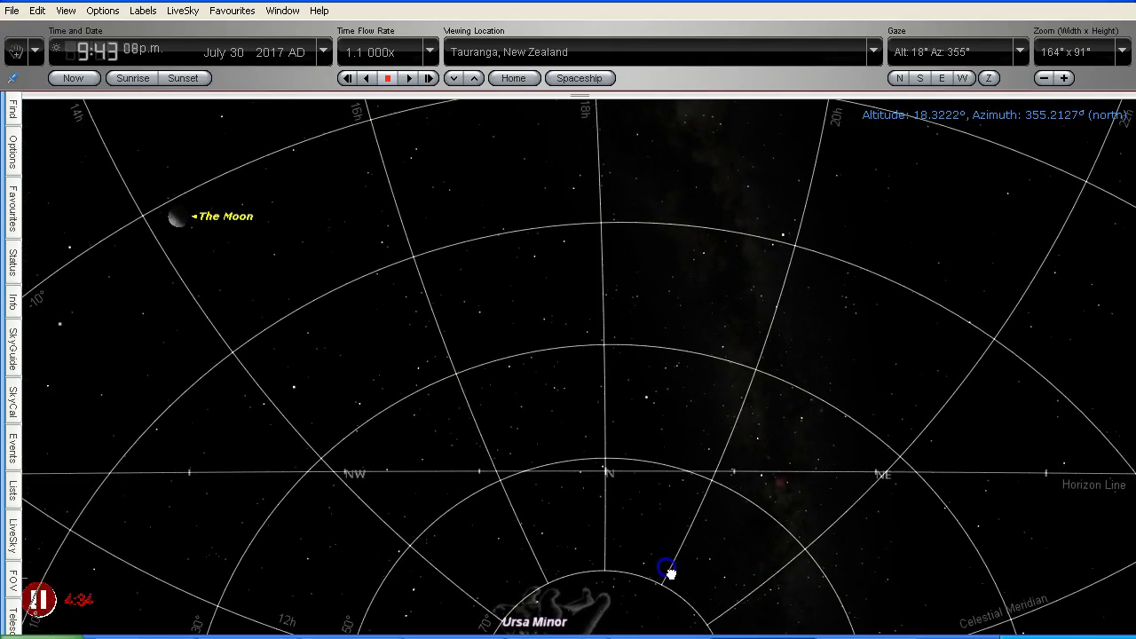
Step: Run time forward and pan the view west and on toward the South Celestial Pole
click(408, 78)
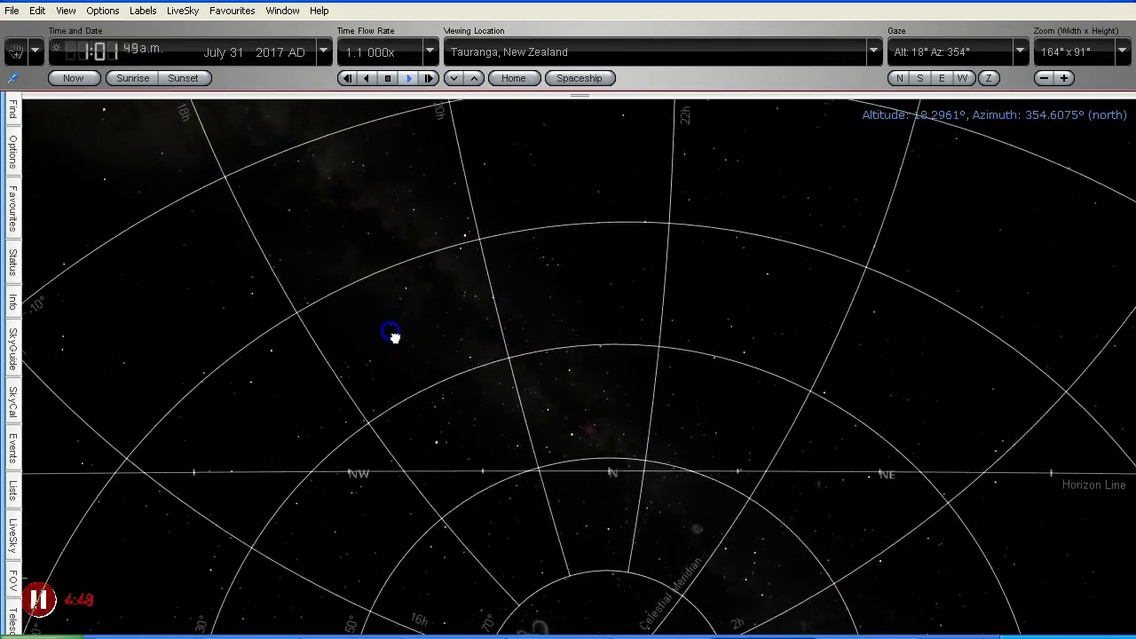
drag(393, 335, 687, 330)
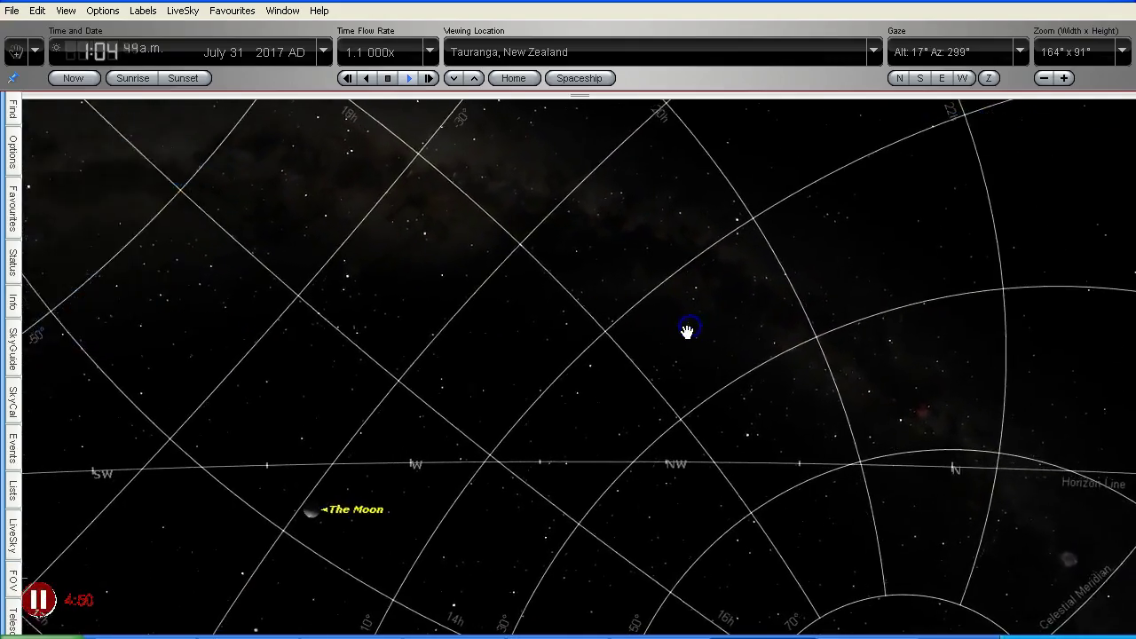
drag(362, 337, 487, 337)
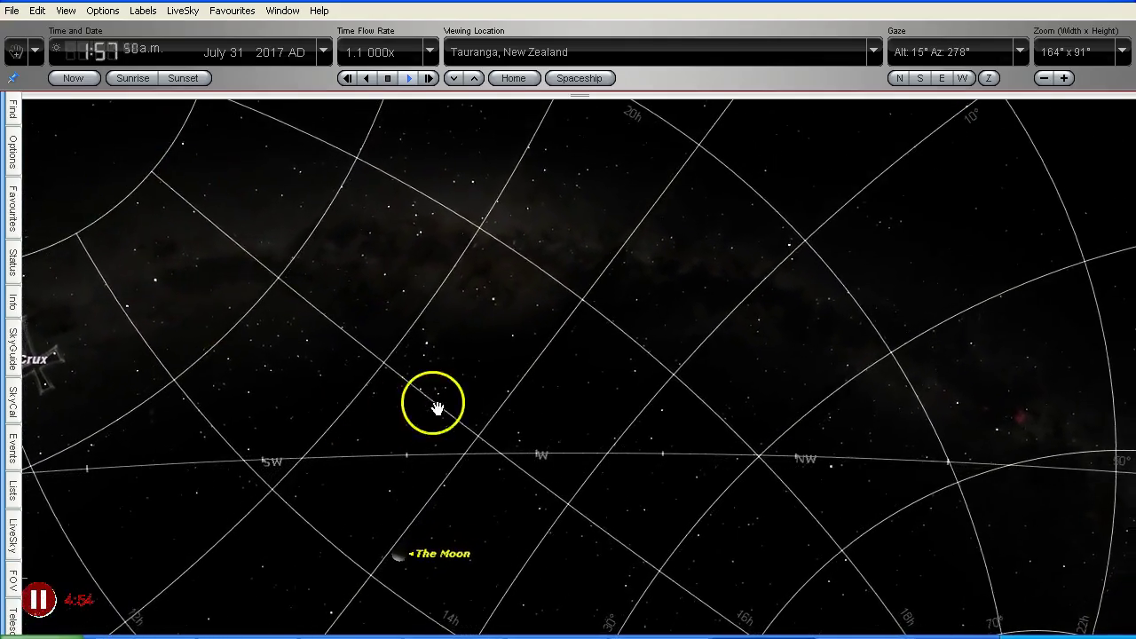
drag(437, 407, 448, 419)
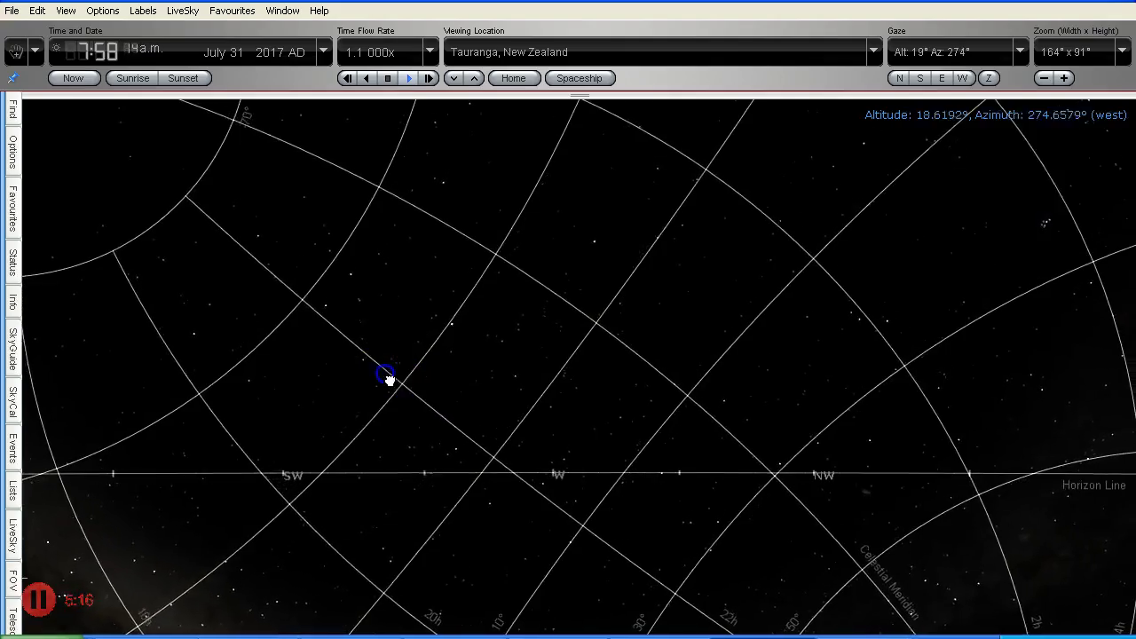
drag(388, 381, 885, 384)
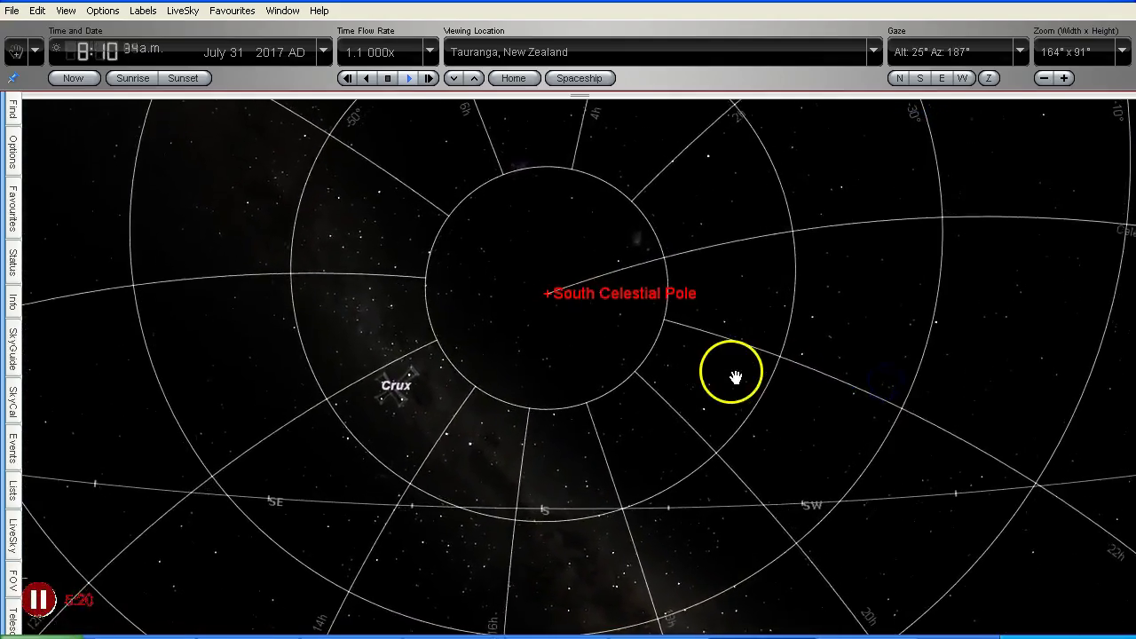
Step: Watch Crux wheel around the centred South Celestial Pole until 6:06 p.m. July 31
mouse_move(737, 379)
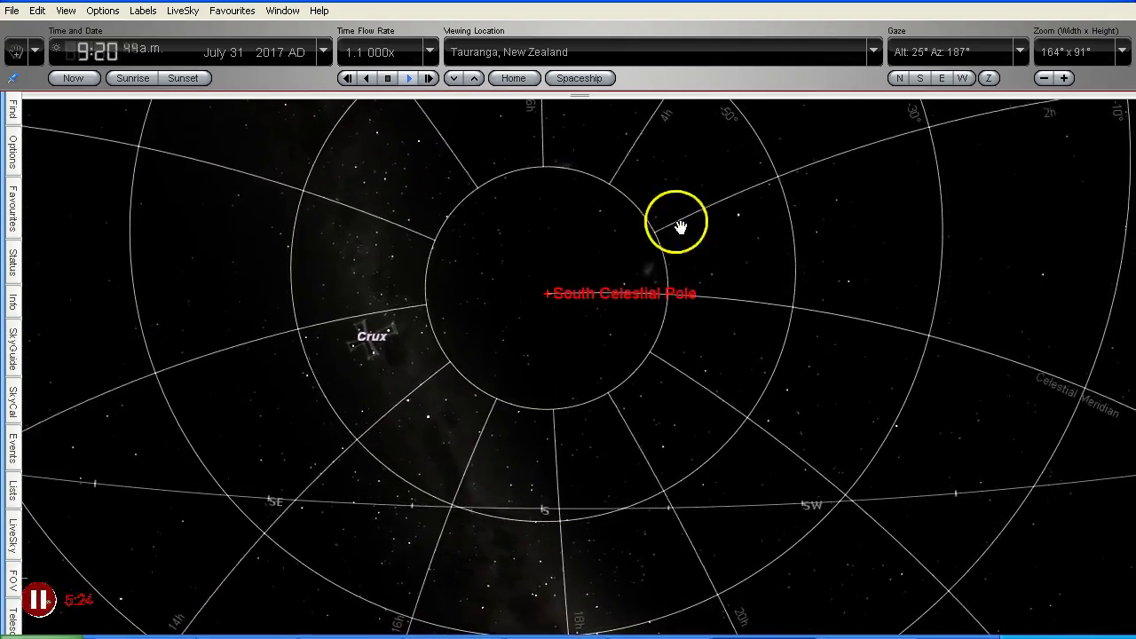
mouse_move(379, 349)
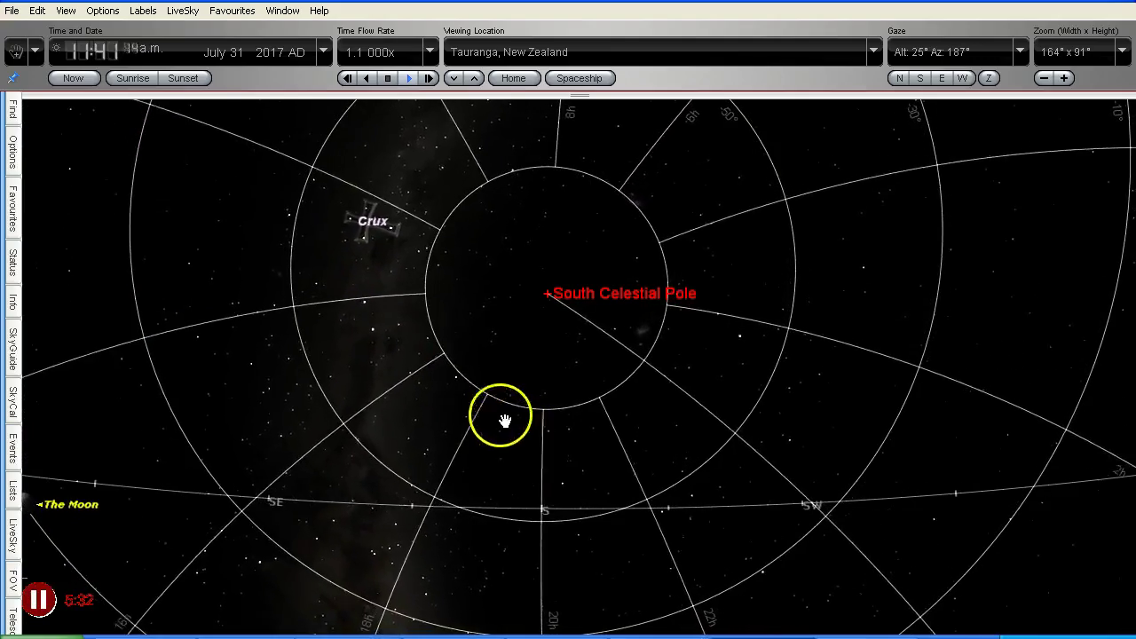
mouse_move(370, 241)
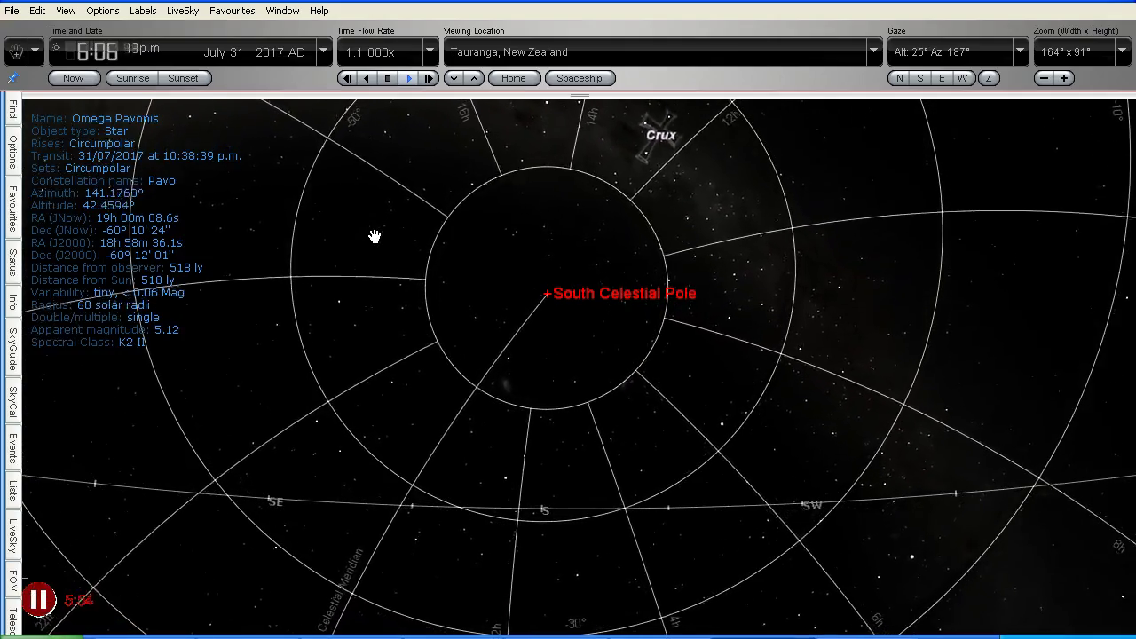
Step: Check Polaris at the North Celestial Pole, then swing back to the South Celestial Pole and Crux
click(992, 359)
drag(1064, 401, 59, 160)
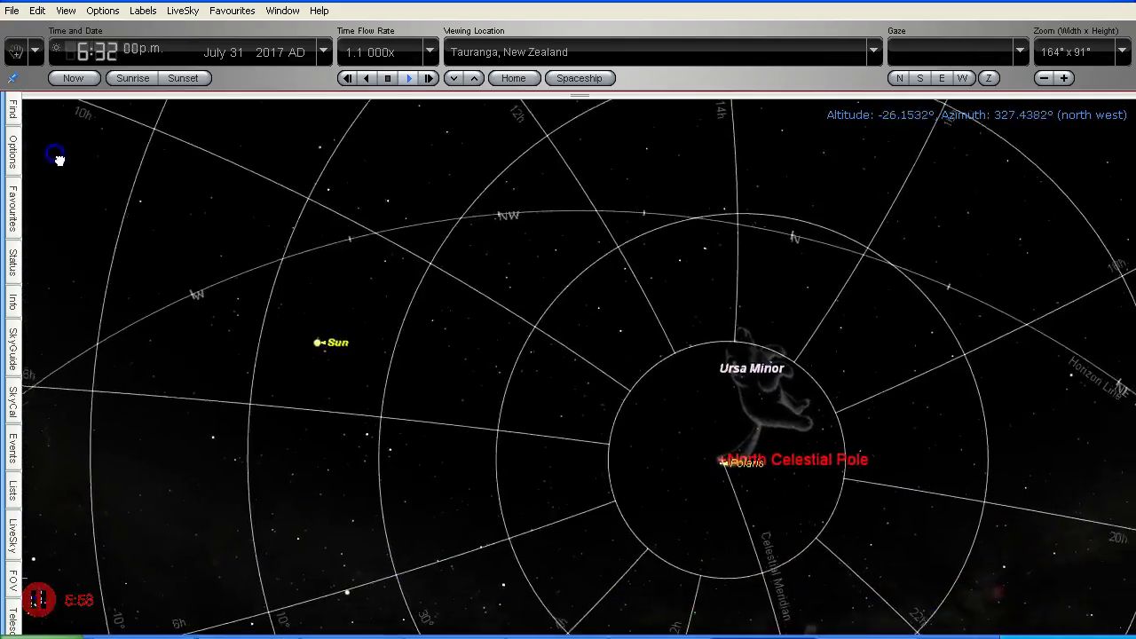
click(734, 461)
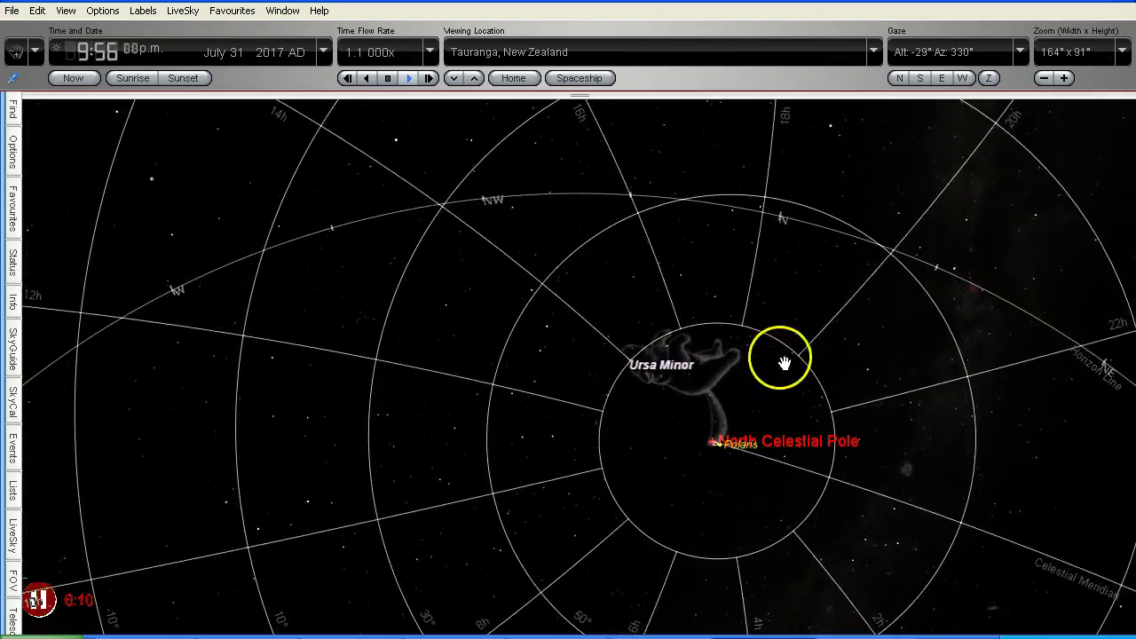
drag(409, 316, 841, 519)
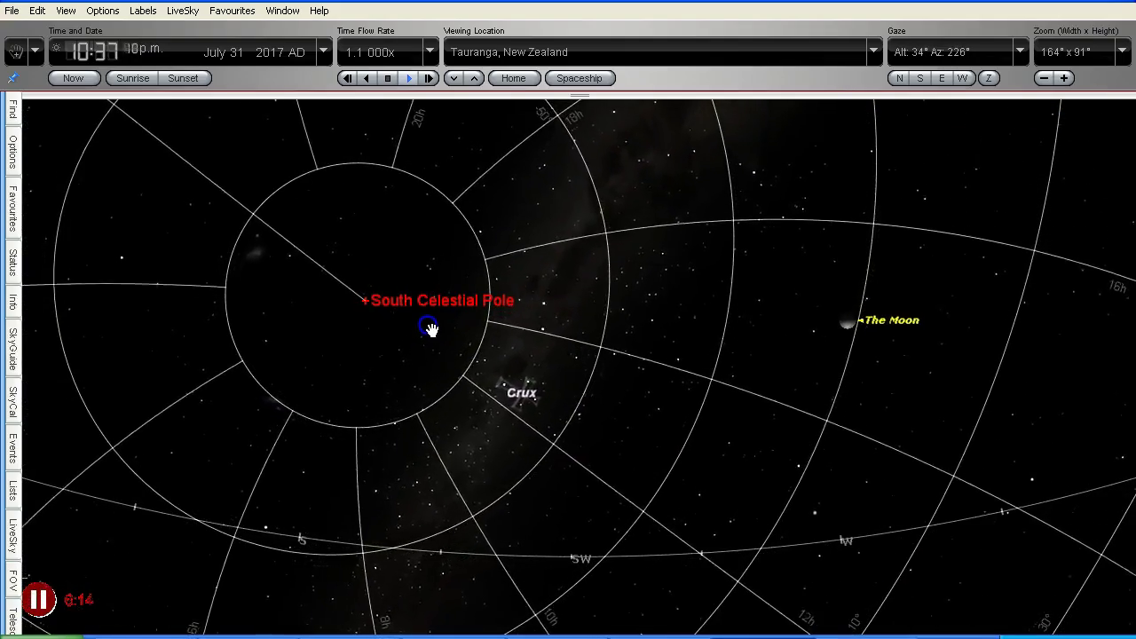
Step: Lower the view toward the south-western horizon and zoom out to about 191°x164°
drag(553, 381, 657, 367)
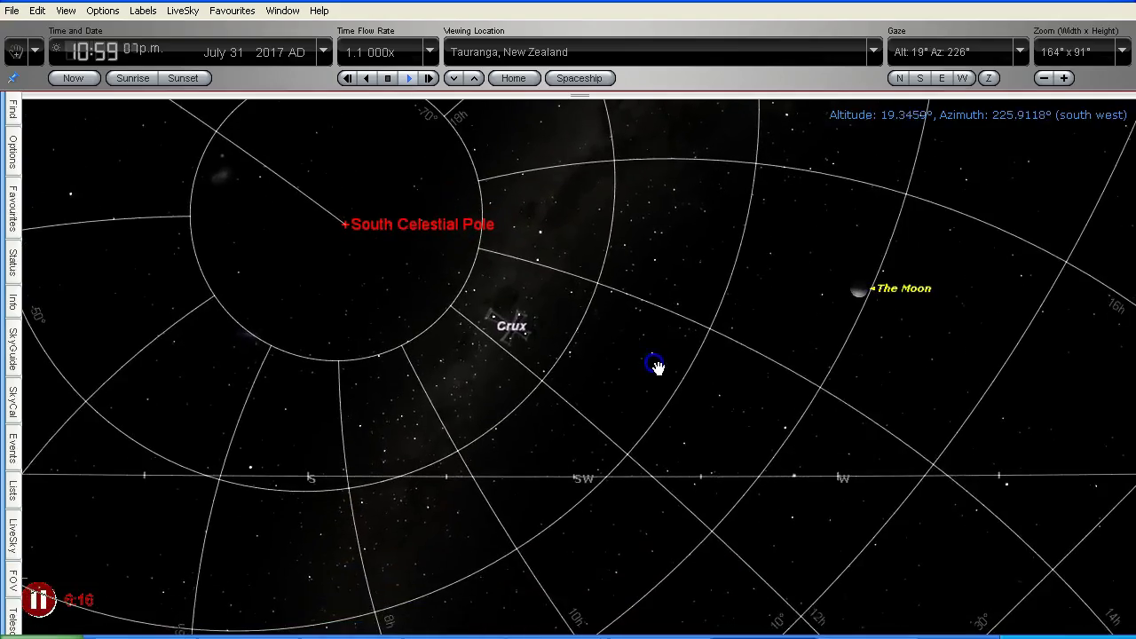
click(524, 475)
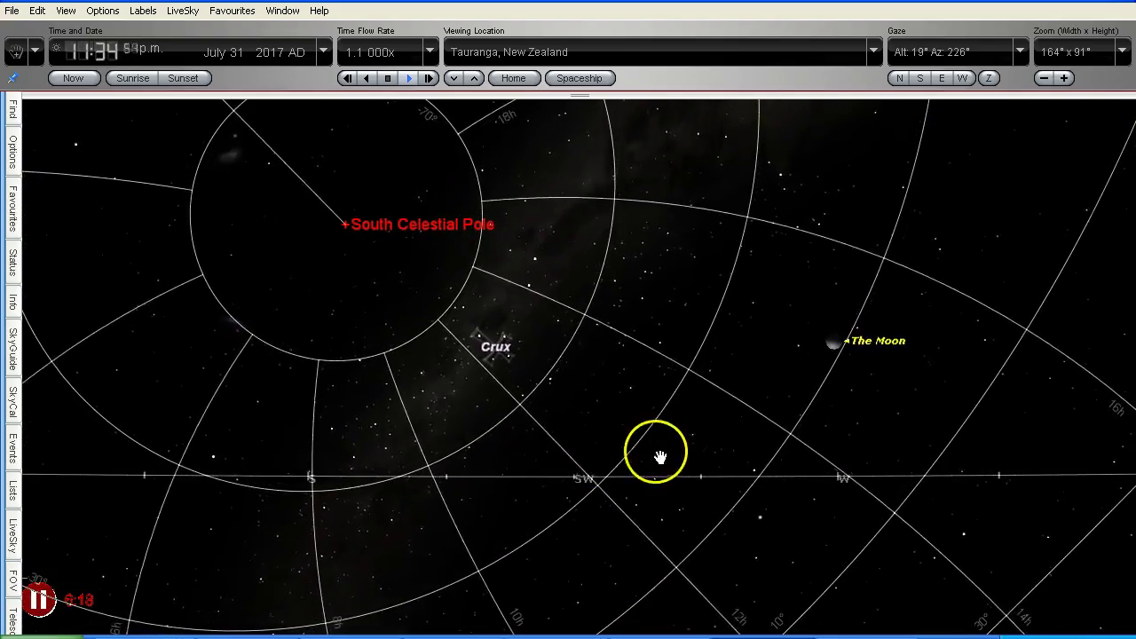
scroll(675, 408, down, 3)
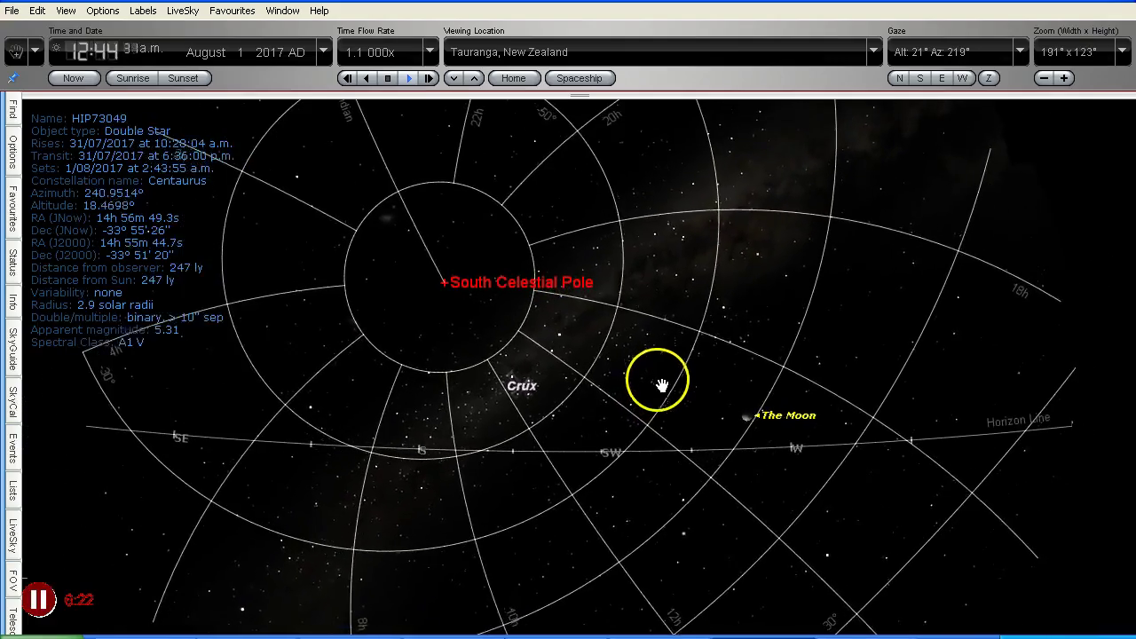
Step: Pan and tilt the view westward until both celestial poles are framed
drag(761, 511, 593, 463)
drag(695, 475, 693, 464)
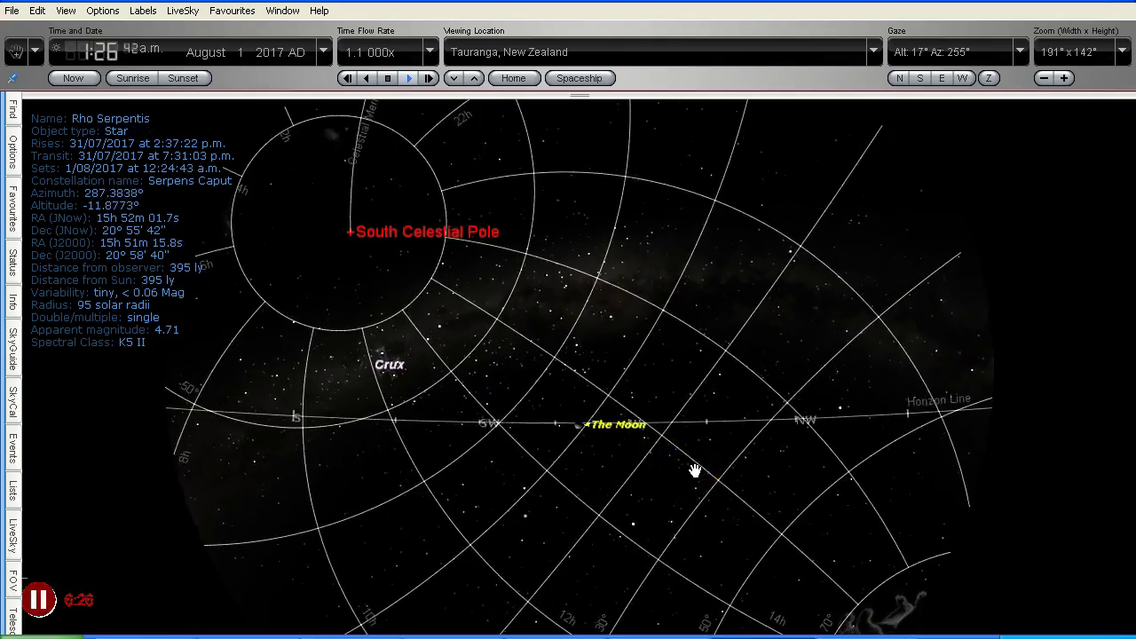
drag(740, 519, 715, 478)
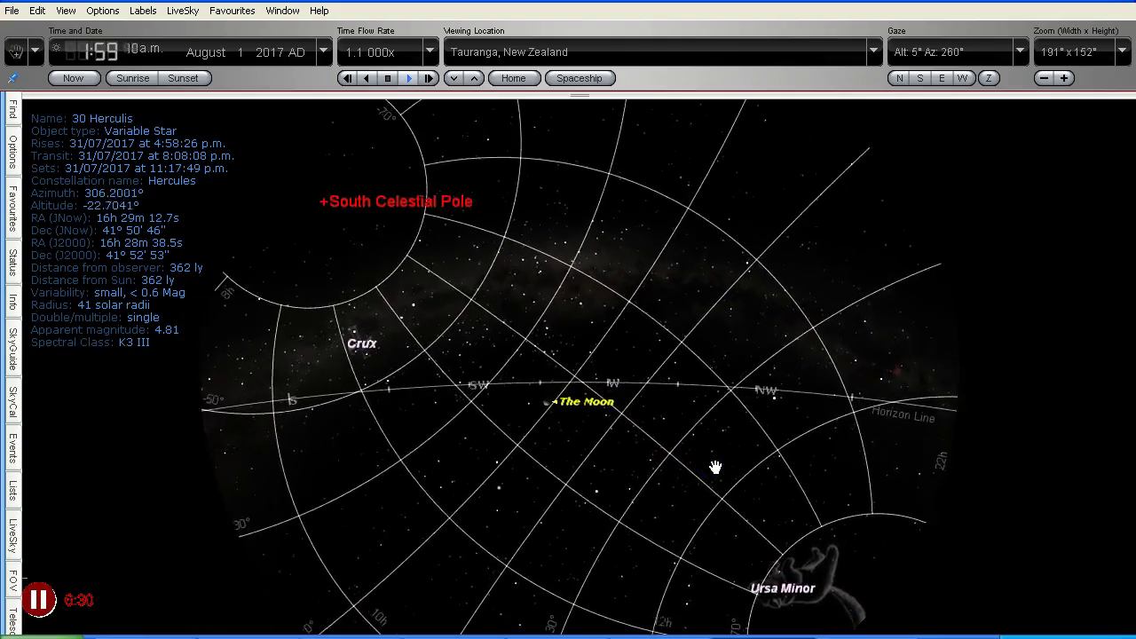
drag(728, 528, 706, 515)
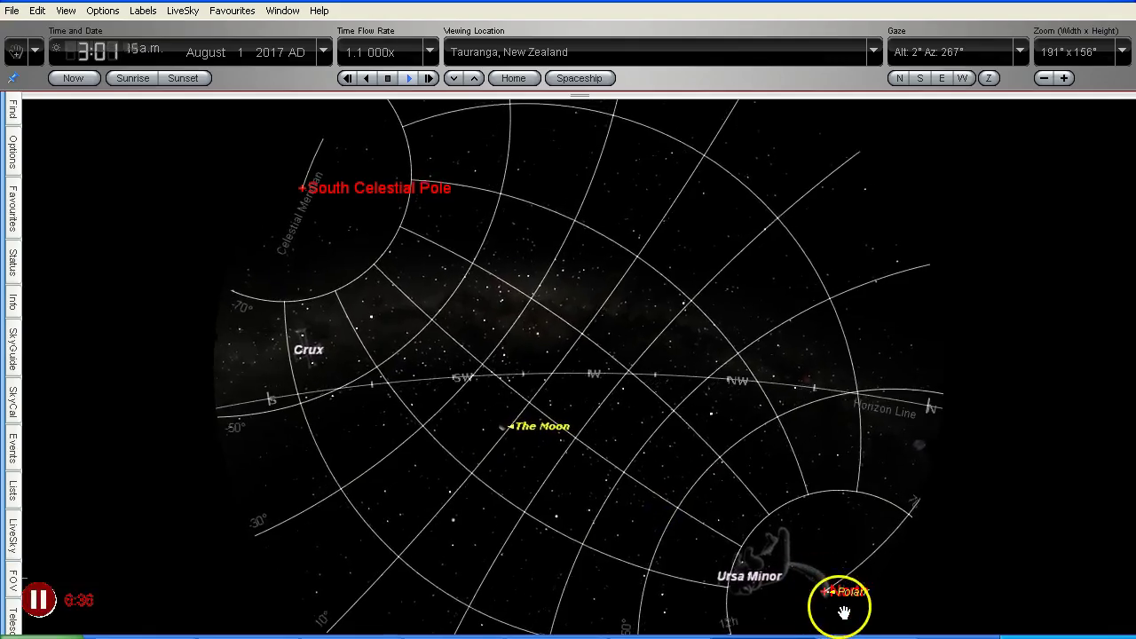
mouse_move(838, 605)
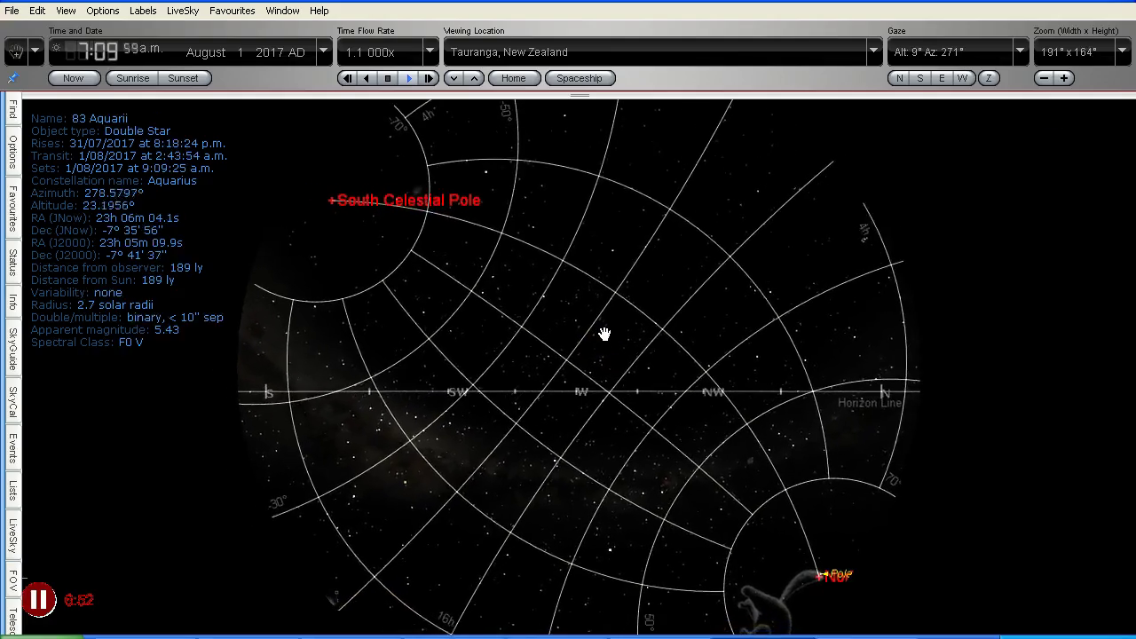
Step: Zoom out further and check the details of several western-sky stars as time runs
scroll(602, 330, down, 2)
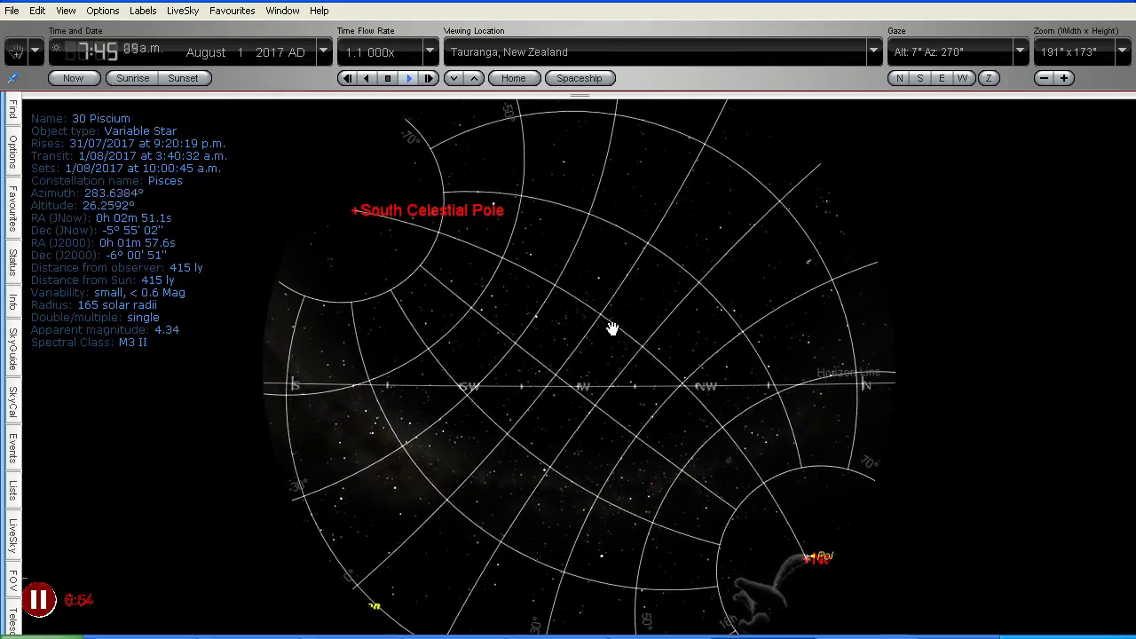
click(676, 325)
click(676, 319)
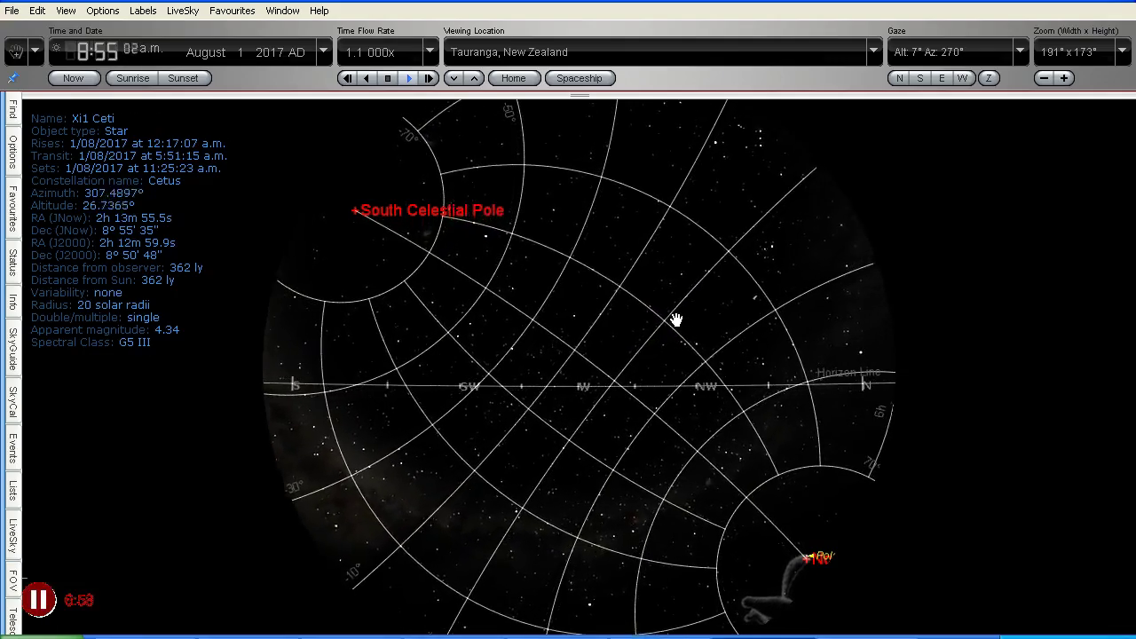
click(617, 318)
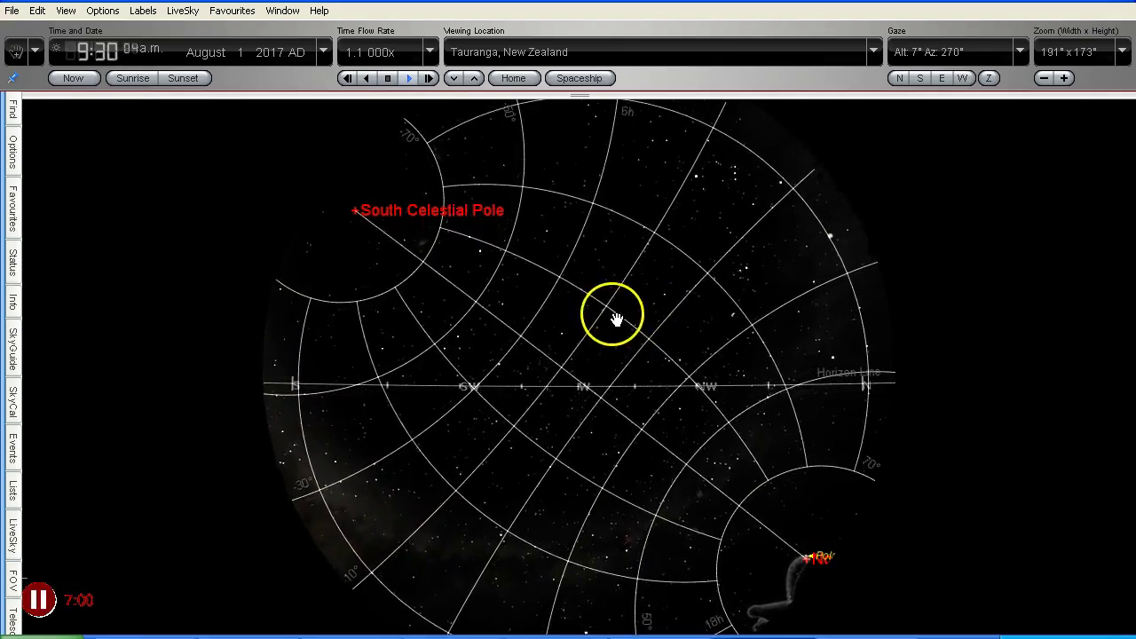
click(517, 382)
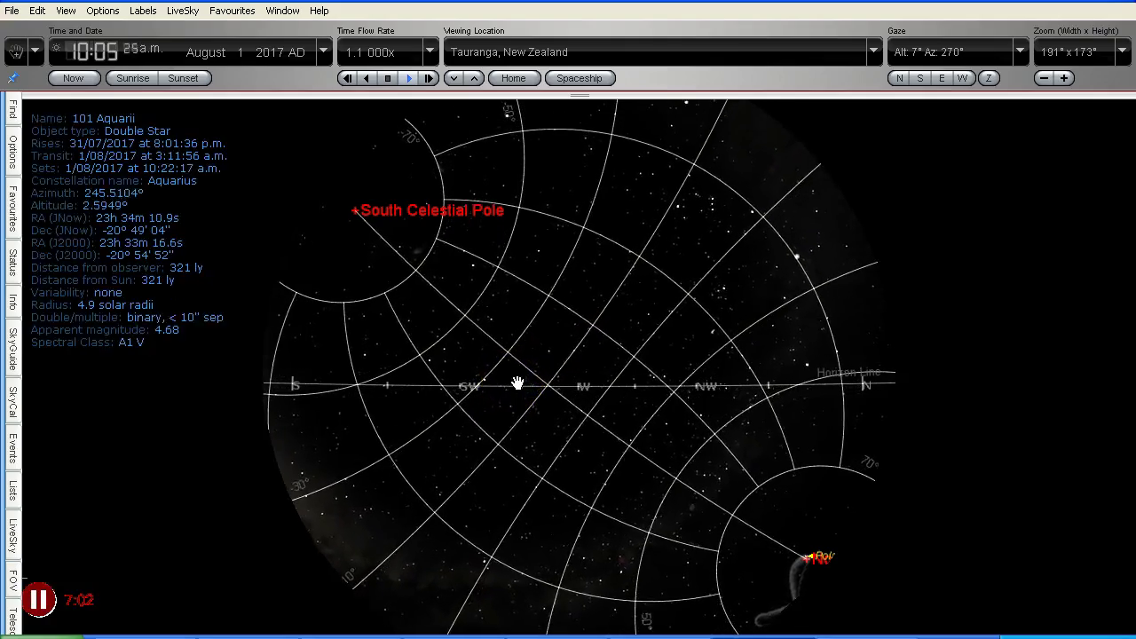
click(572, 364)
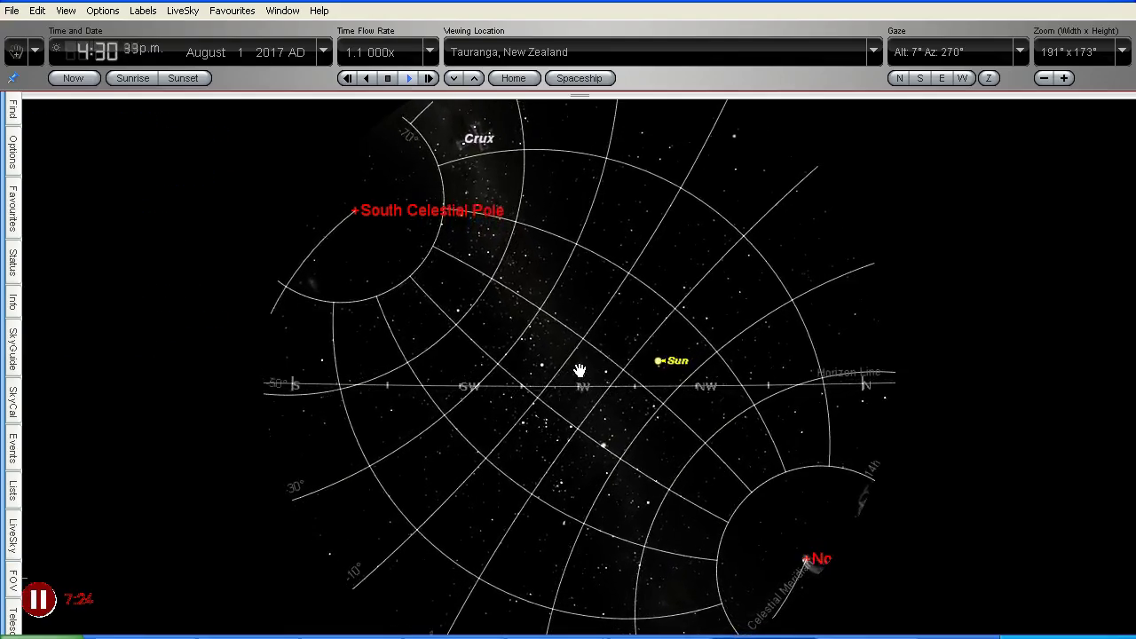
Step: Identify Polaris and a star near Ursa Minor, then centre the North Celestial Pole
click(773, 555)
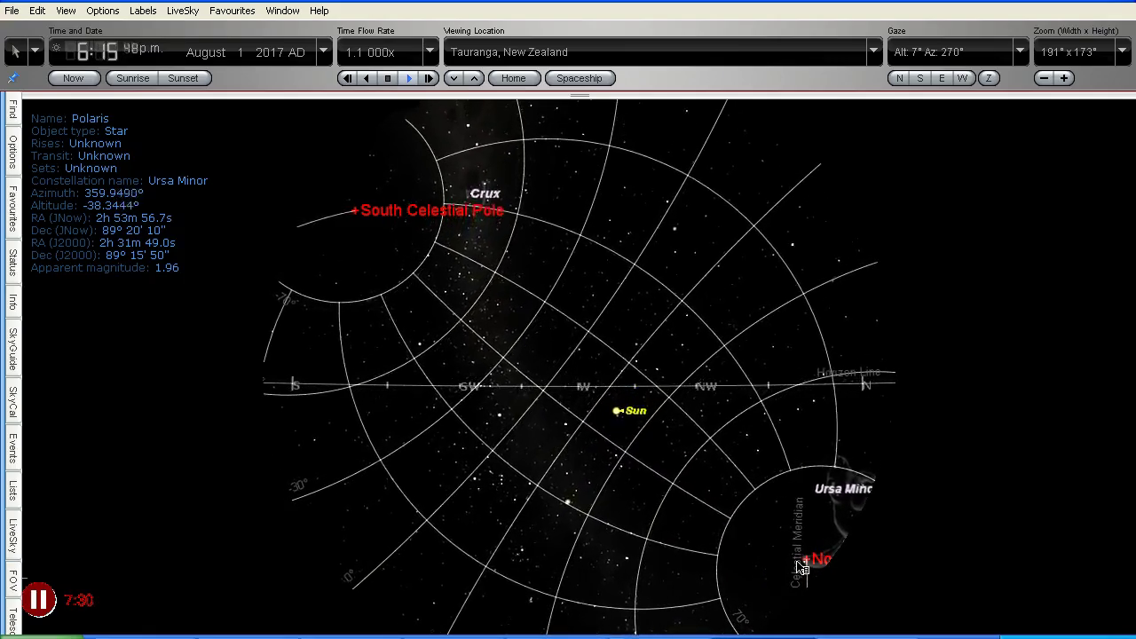
click(764, 546)
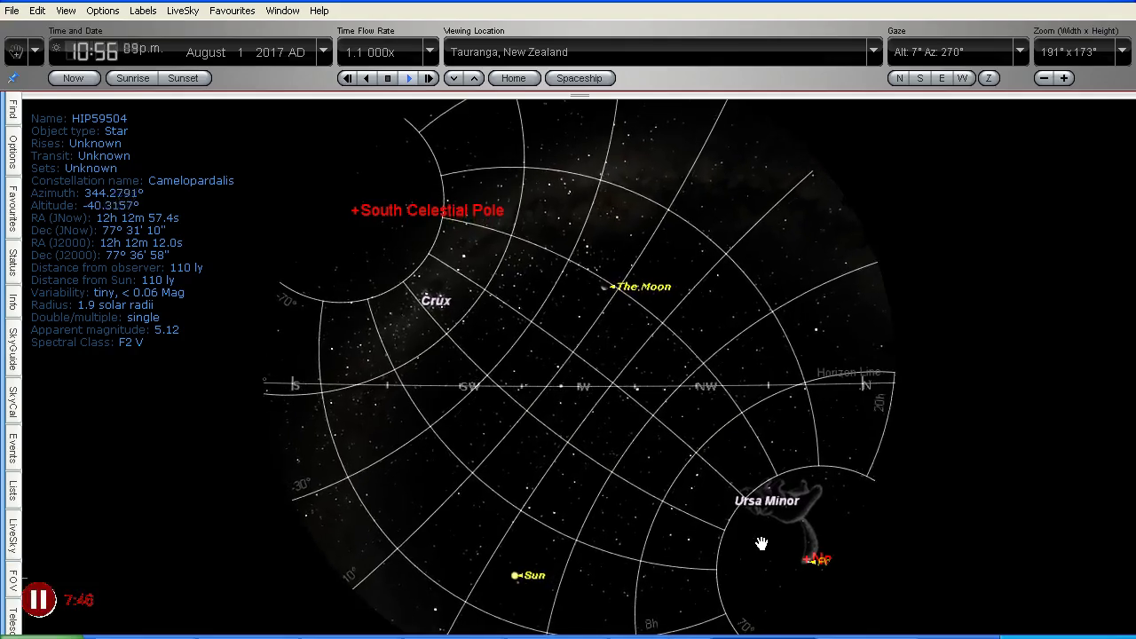
click(798, 354)
click(428, 219)
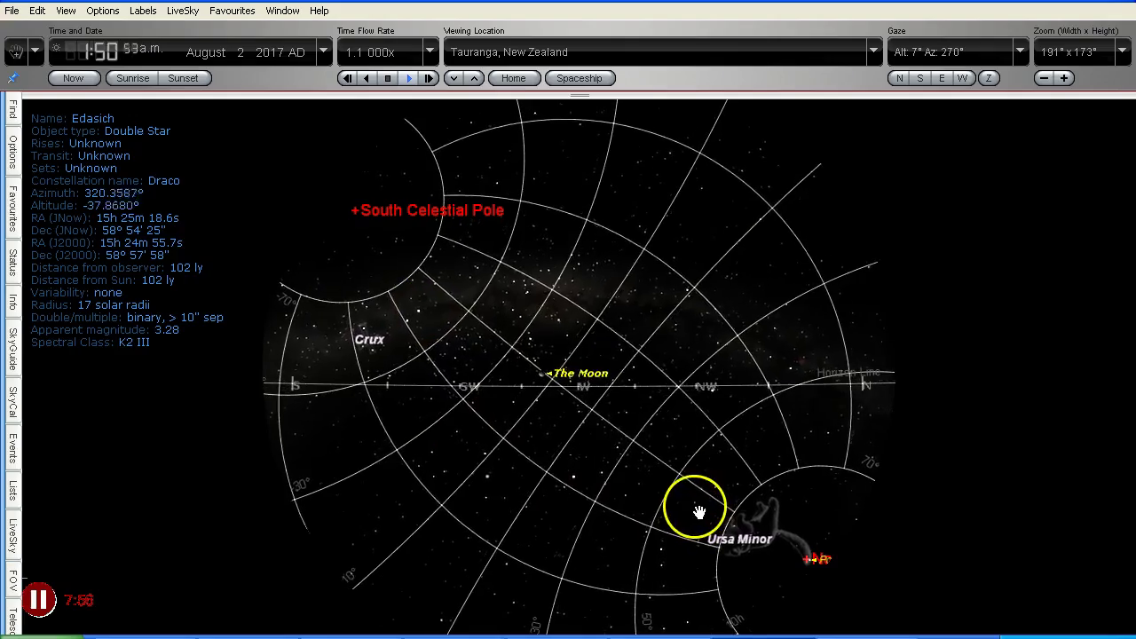
drag(759, 504, 586, 328)
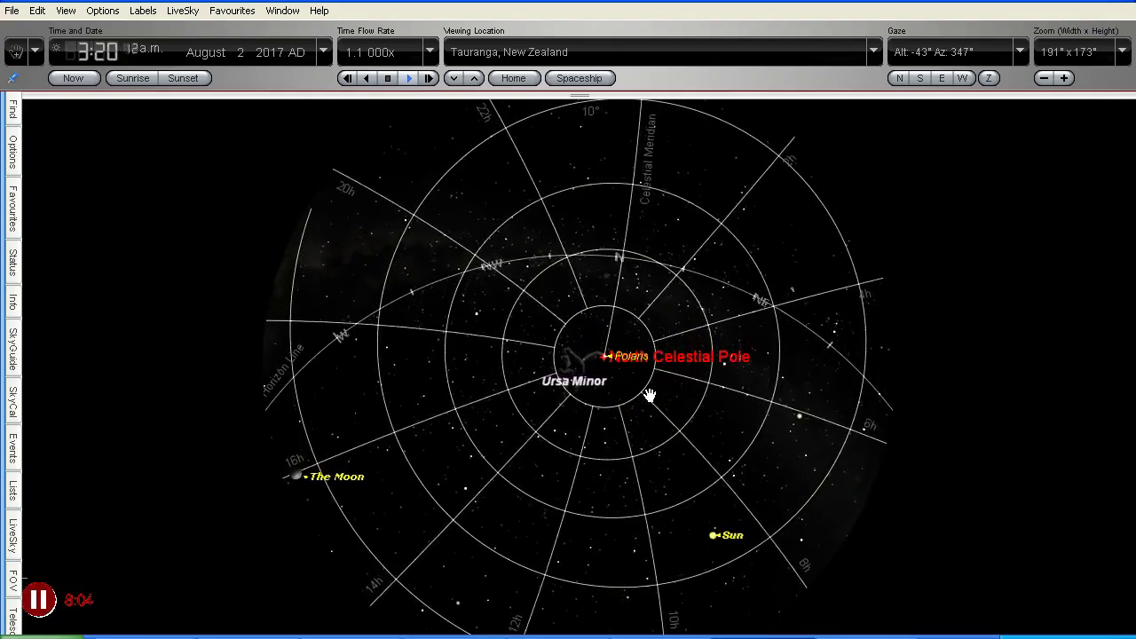
Step: Swing the view back to Alt 7° Az 271°, showing both poles in the fisheye field
drag(493, 508, 781, 533)
drag(610, 355, 576, 437)
click(628, 466)
click(595, 400)
Step: Nudge the view to face due west while the sky keeps turning through August 2
drag(595, 399, 597, 406)
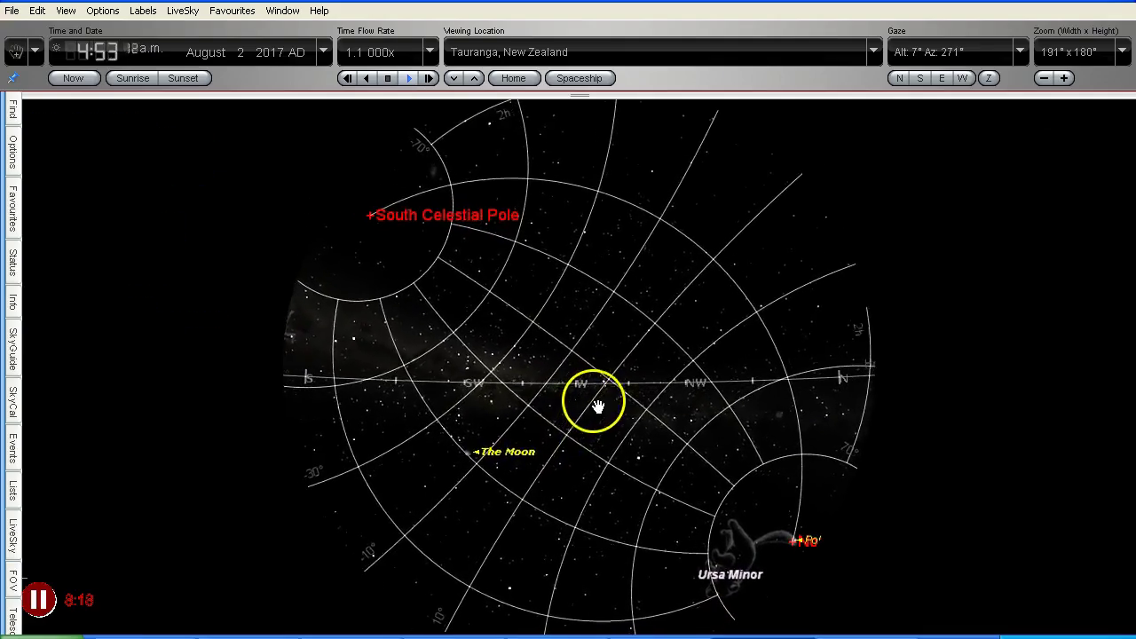